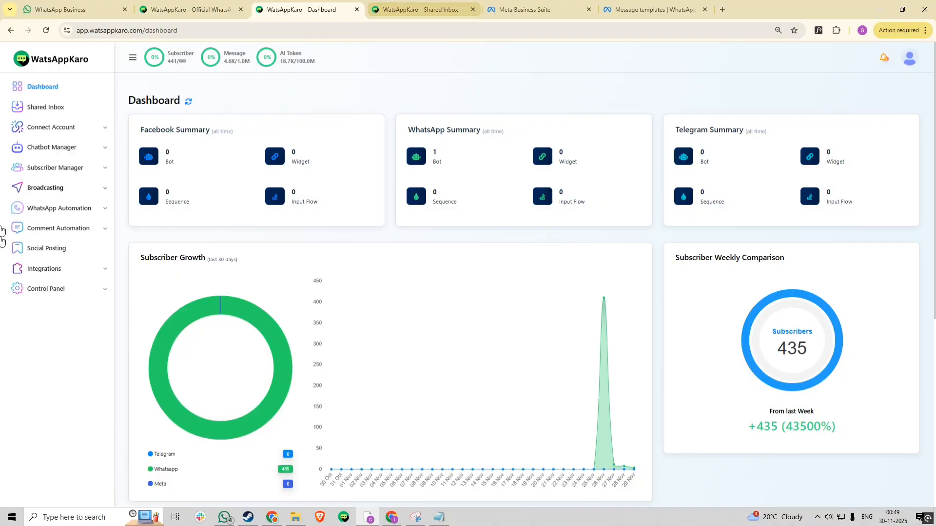
- Open the Shared Inbox and display the GrowMyBussiness conversation
click(107, 133)
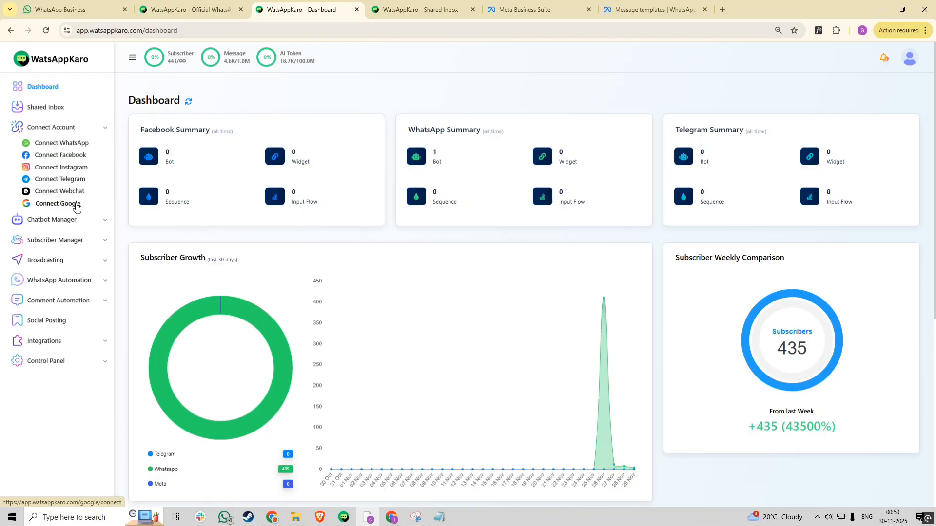
click(37, 113)
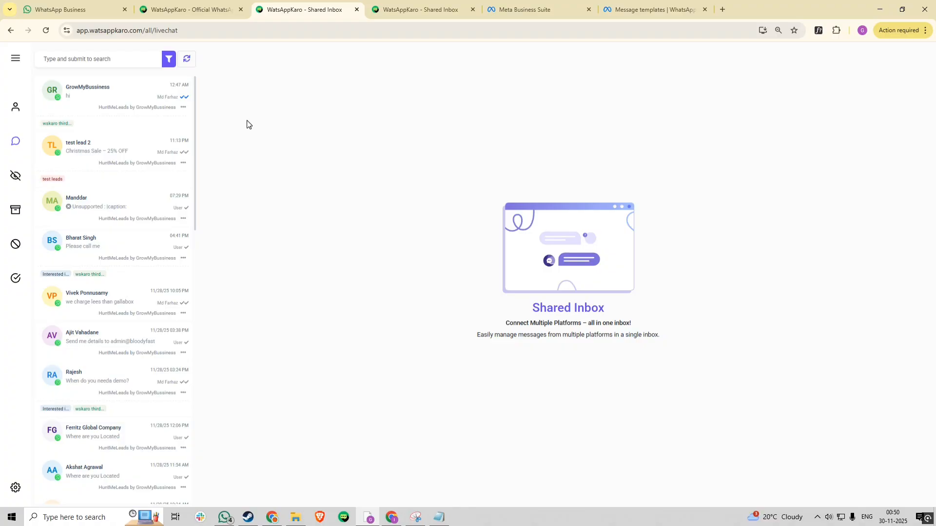
click(116, 111)
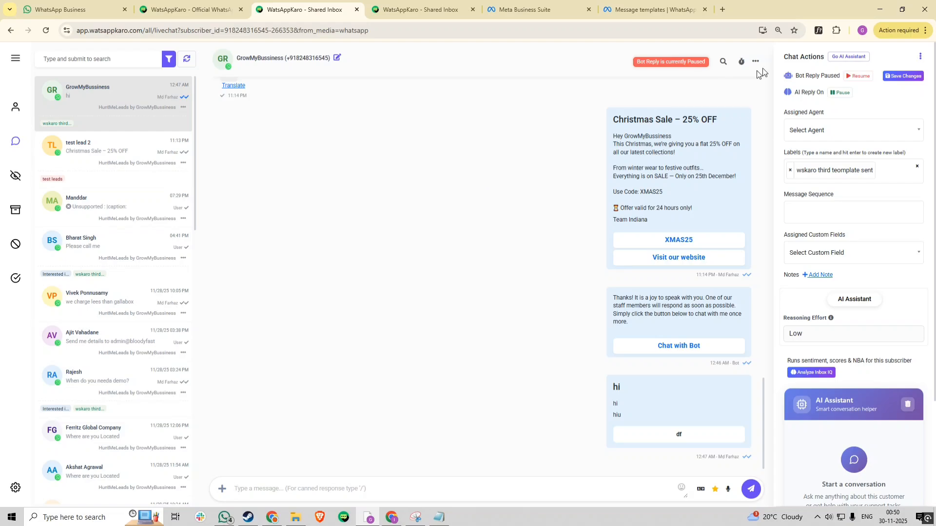
- Review the bot flows, message templates and WhatsApp flows available for sending in this chat, and close the list
click(223, 492)
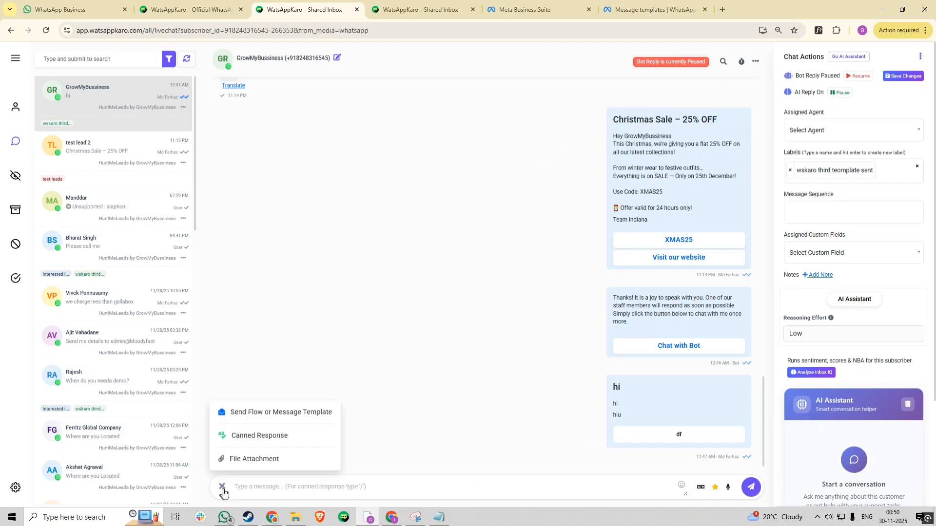
click(275, 413)
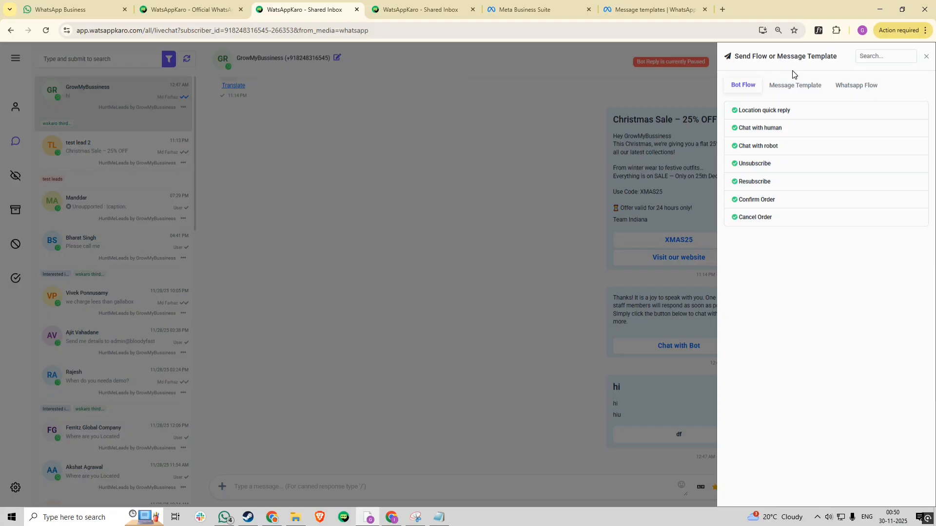
click(790, 85)
click(856, 87)
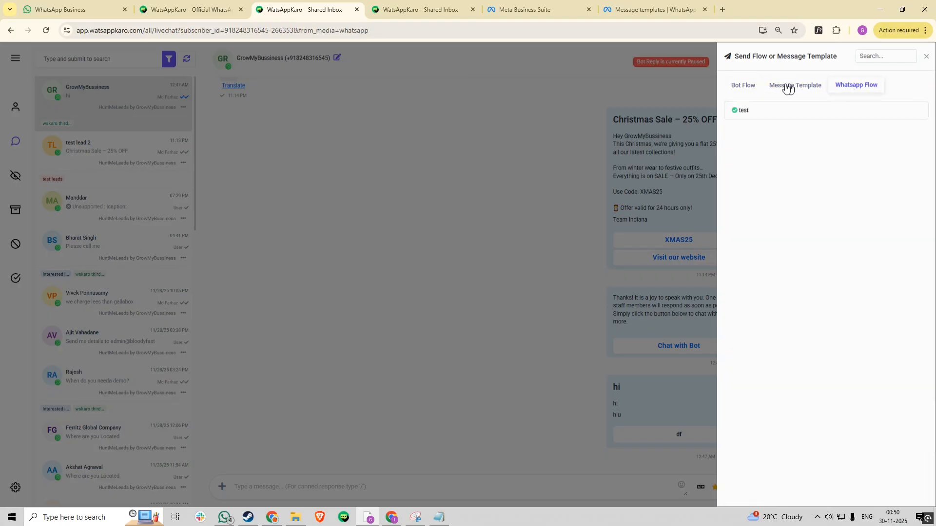
click(738, 91)
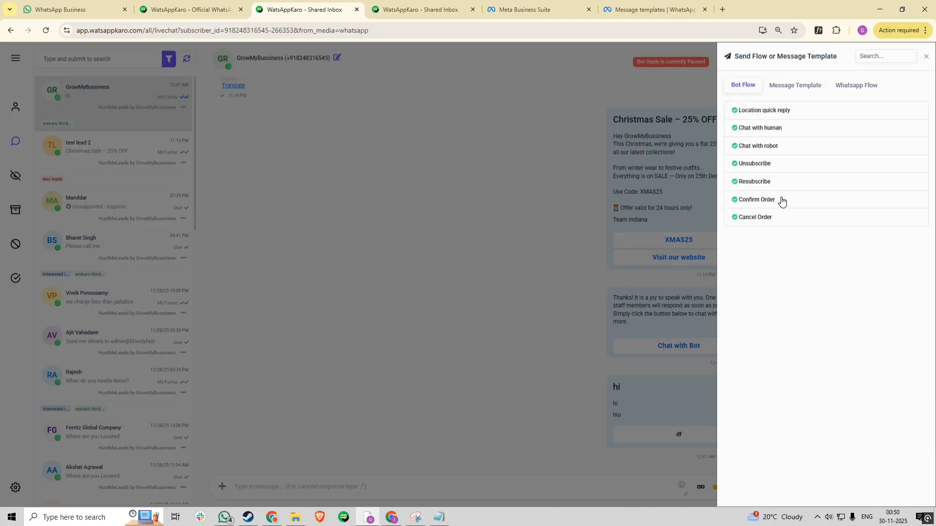
click(926, 56)
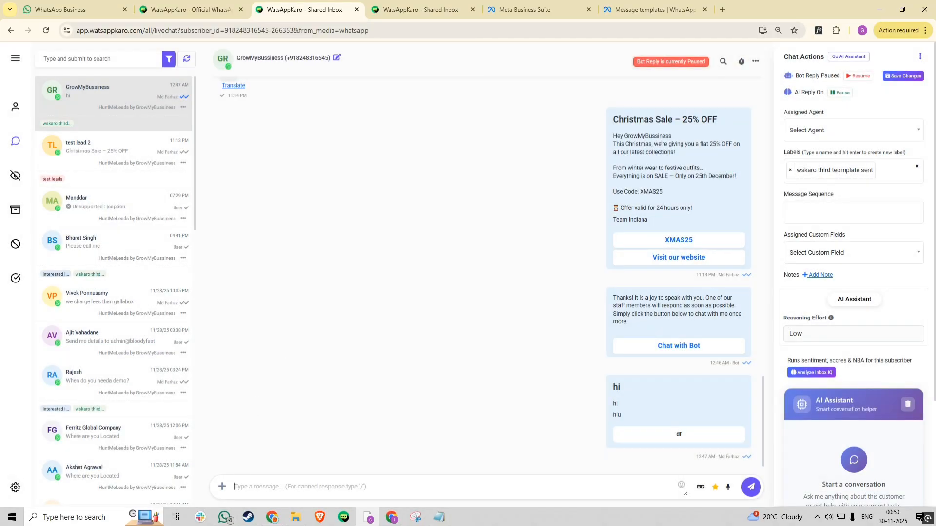
- Start a new canned response from the chat and name it "information about watsappkaro"
text(/)
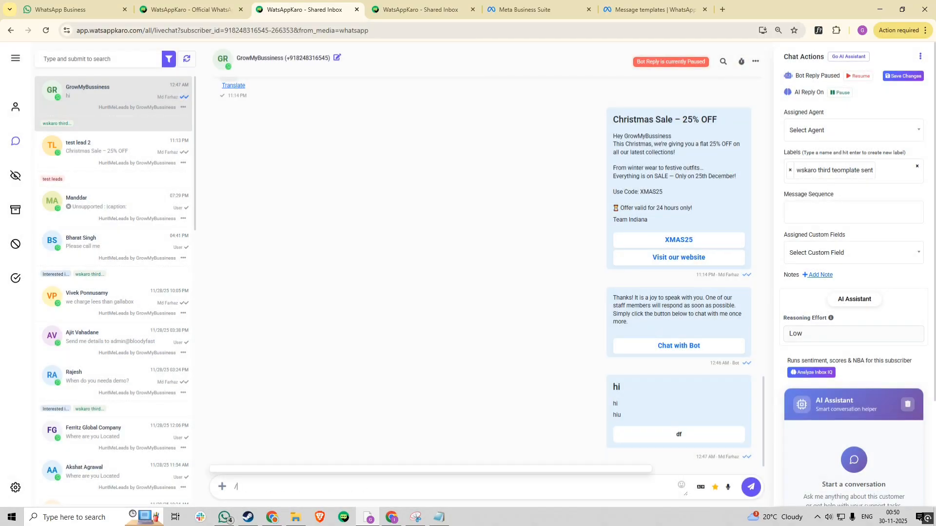
click(222, 486)
click(279, 436)
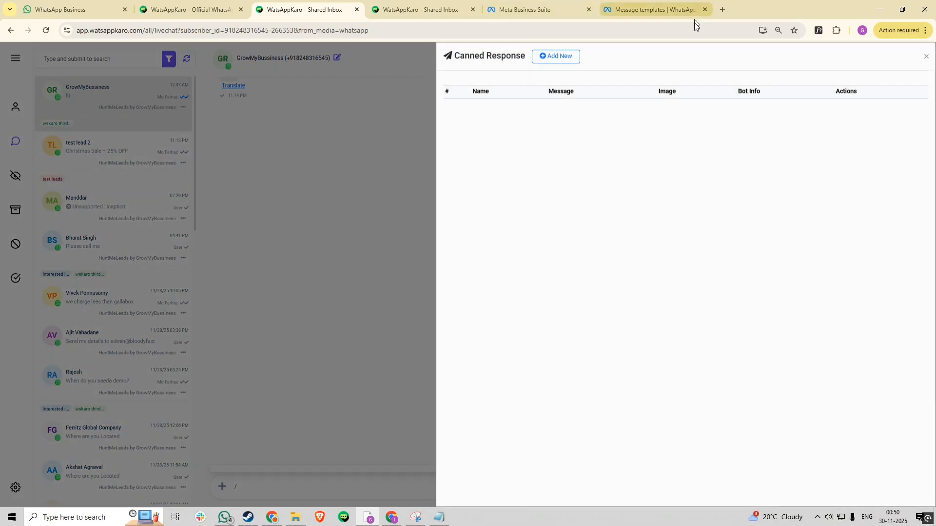
click(561, 57)
click(489, 97)
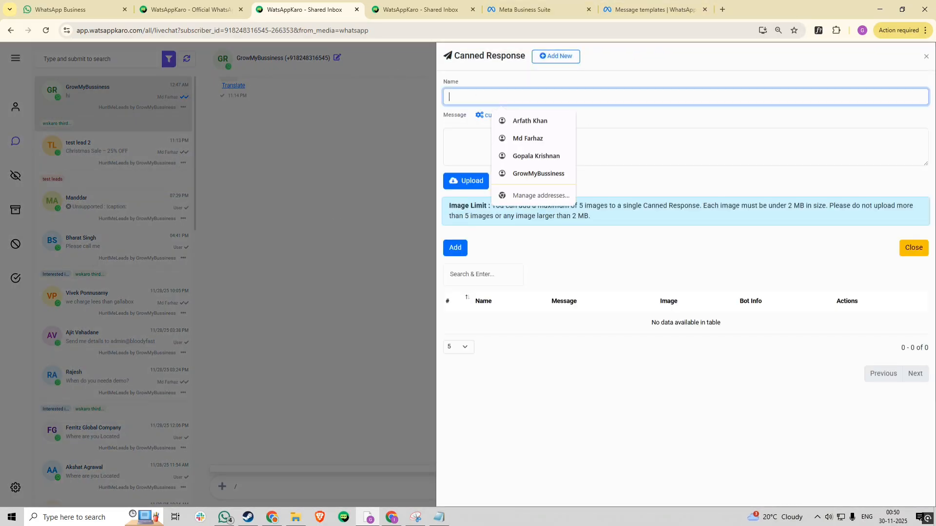
text(information ab)
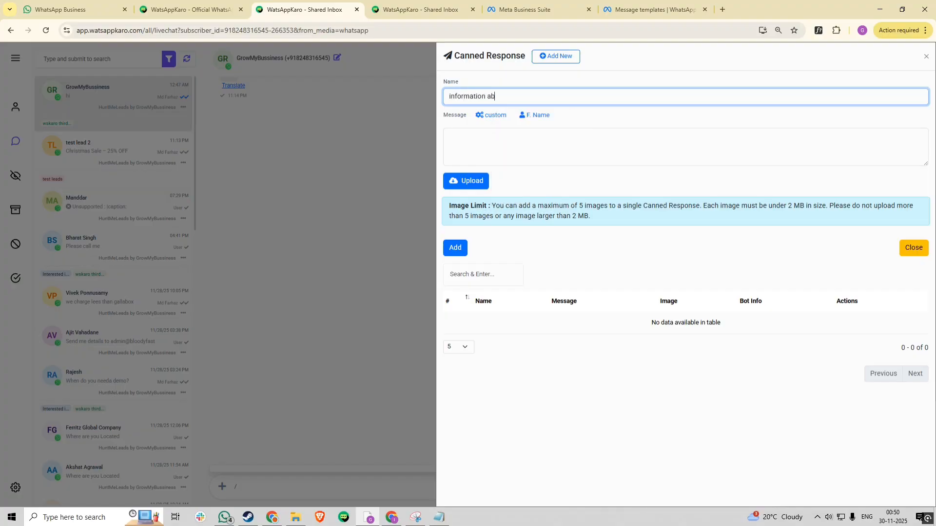
text(out watsappkarp)
- Enter "watsappkaro is an whatsapp marketing software" as the canned response's message and add it
click(536, 145)
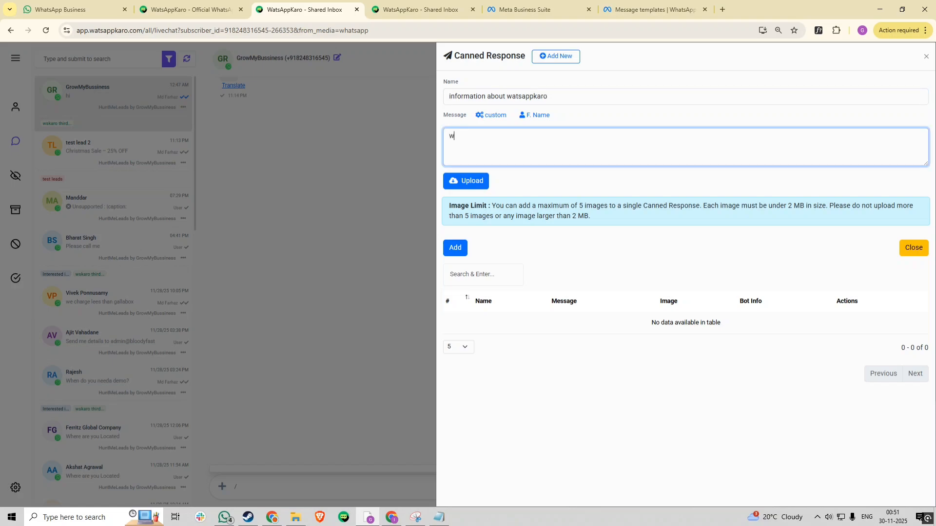
text(watsappkaro is an watsappmarketin)
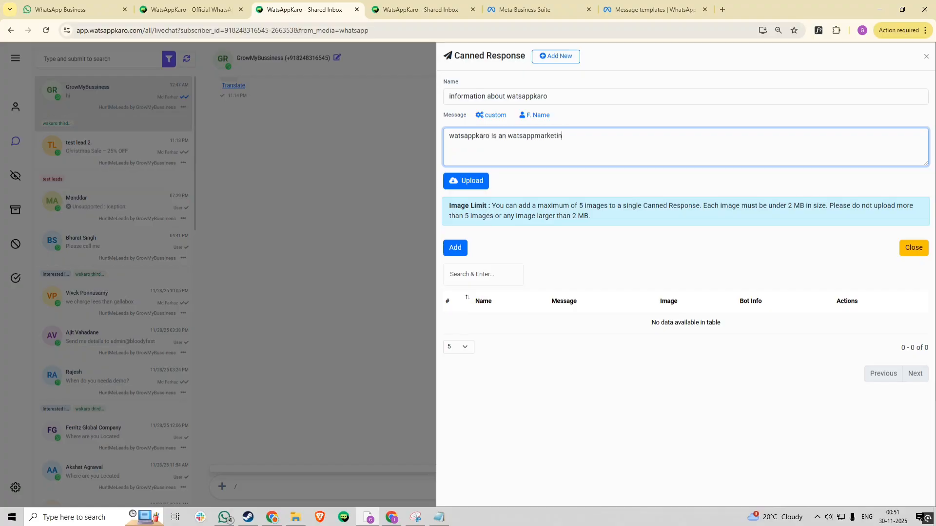
text(g softwear)
text(h)
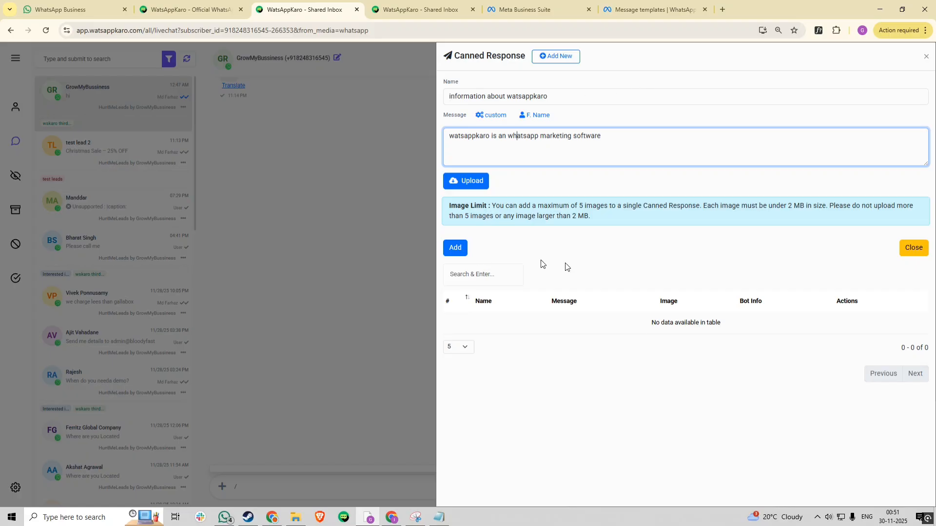
click(455, 248)
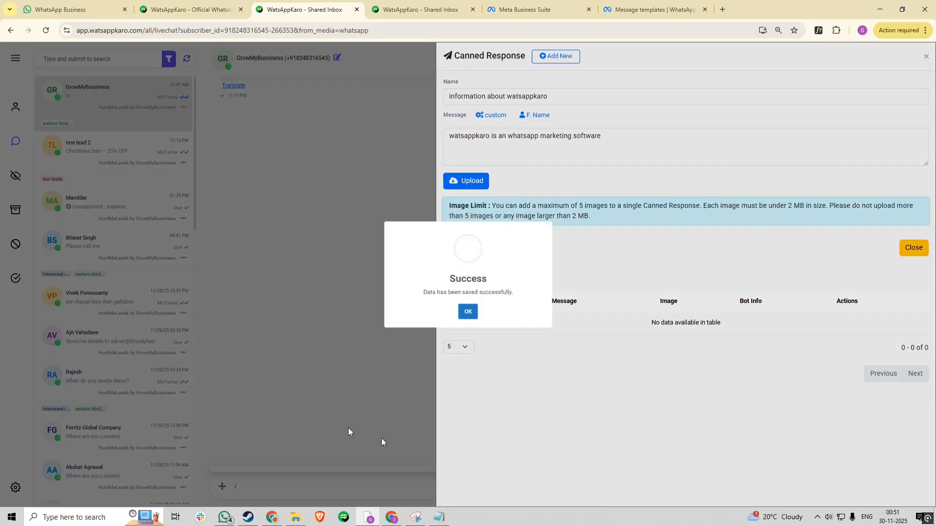
click(464, 325)
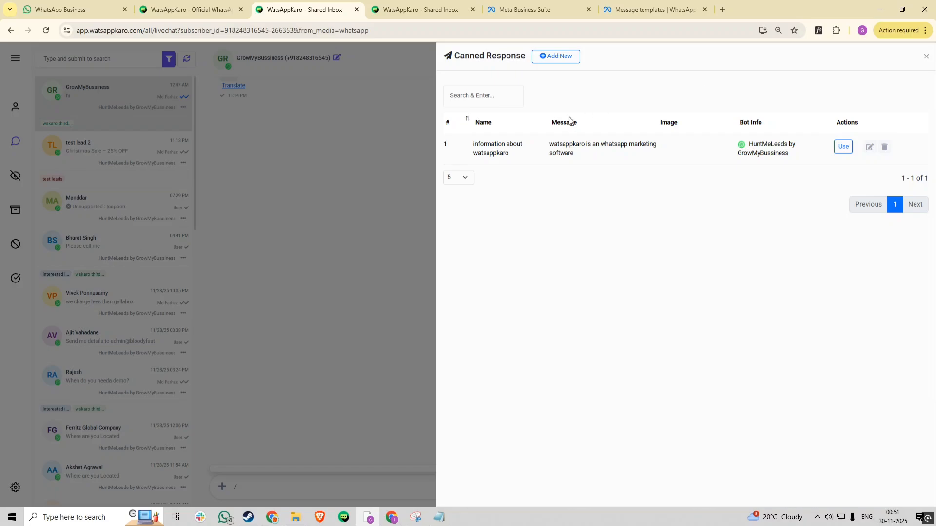
click(926, 56)
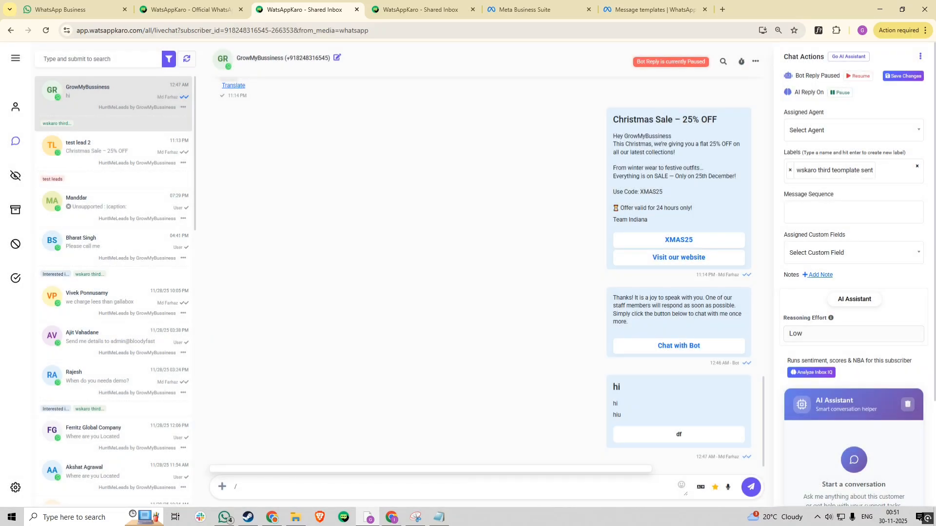
- Clear the slash from the message draft, reload the Shared Inbox and reopen the GrowMyBussiness conversation
key(BackSpace)
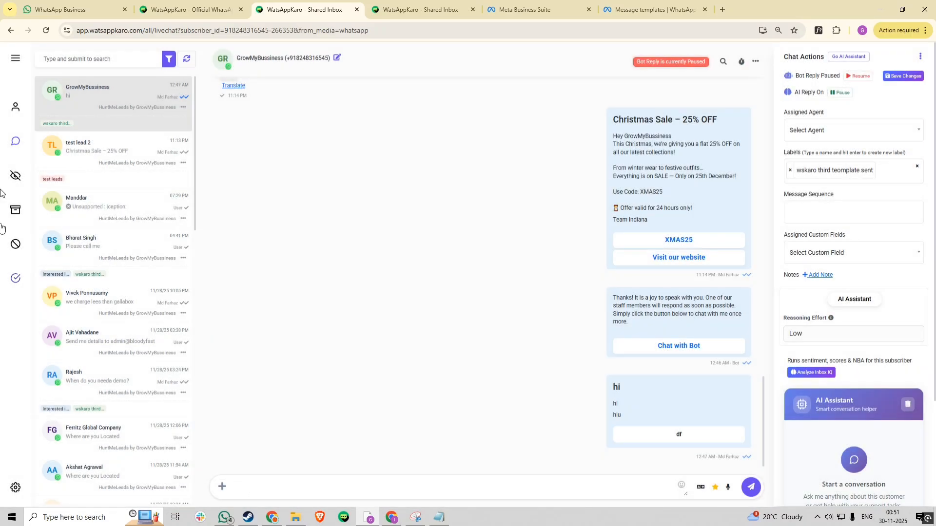
click(48, 37)
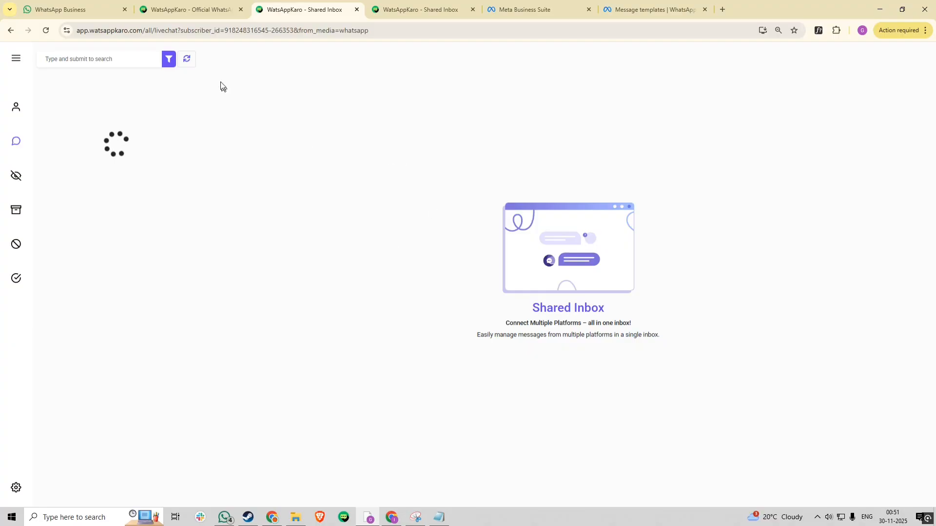
click(162, 100)
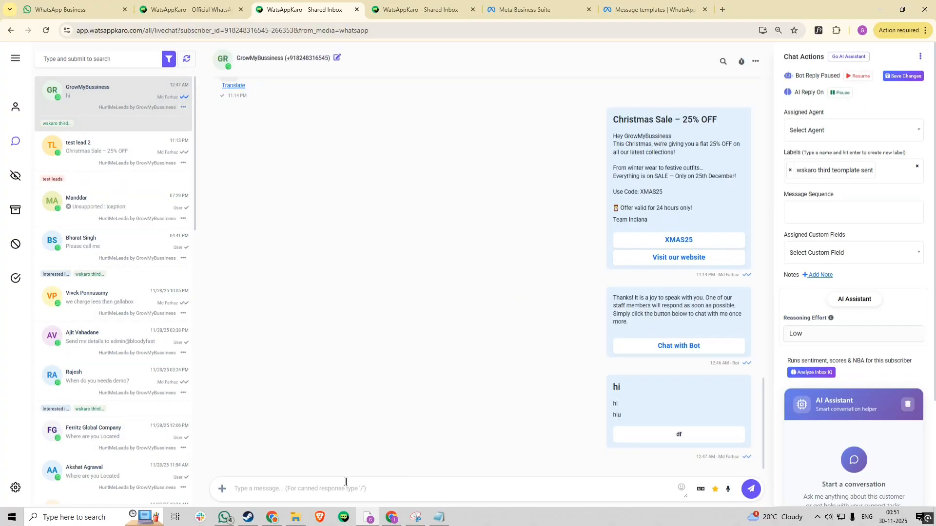
- Insert the "information about watsappkaro" canned response into the GrowMyBussiness chat and send it
text(/)
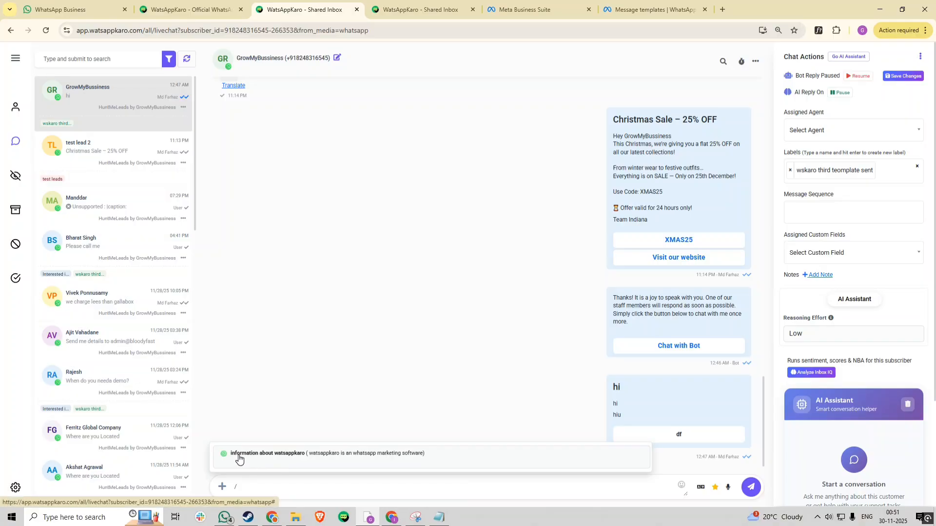
click(239, 456)
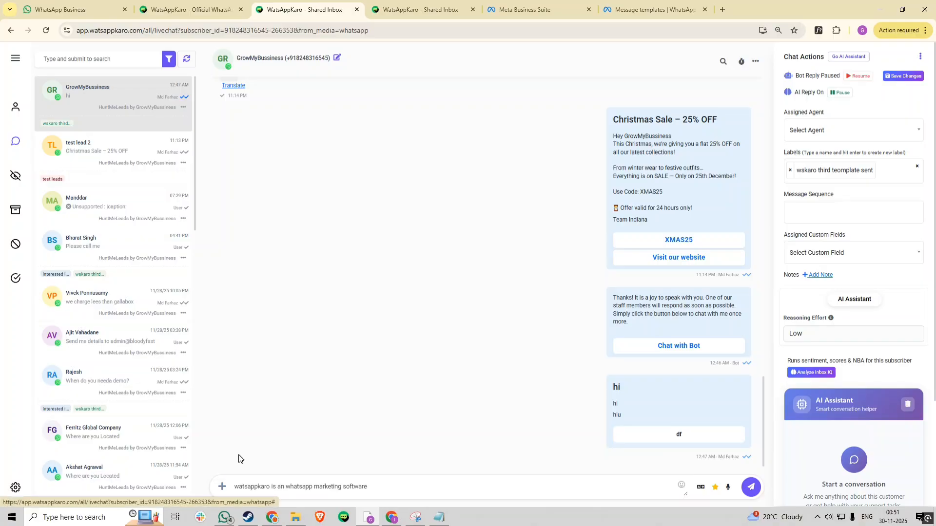
click(750, 485)
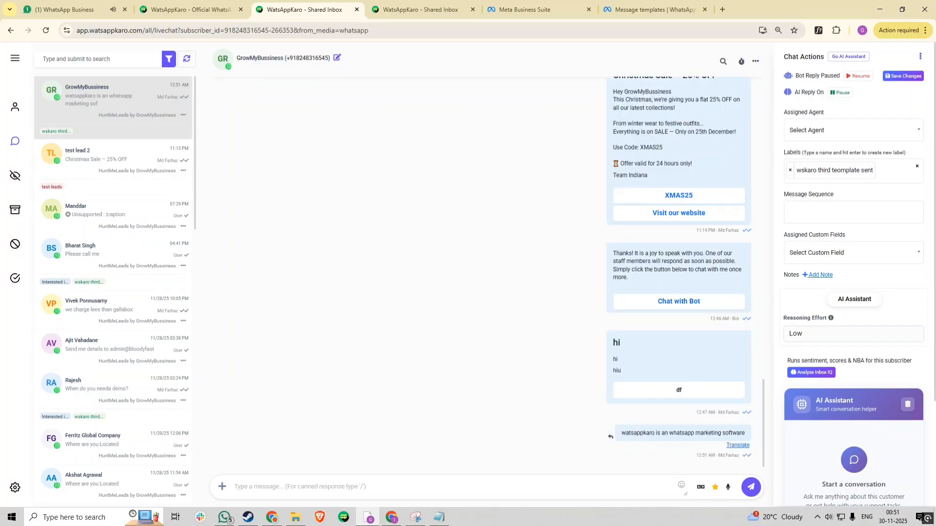
- Switch to WhatsApp Web to check the received message in the LandinEmail chat, and return to the WatsAppKaro Shared Inbox
click(66, 9)
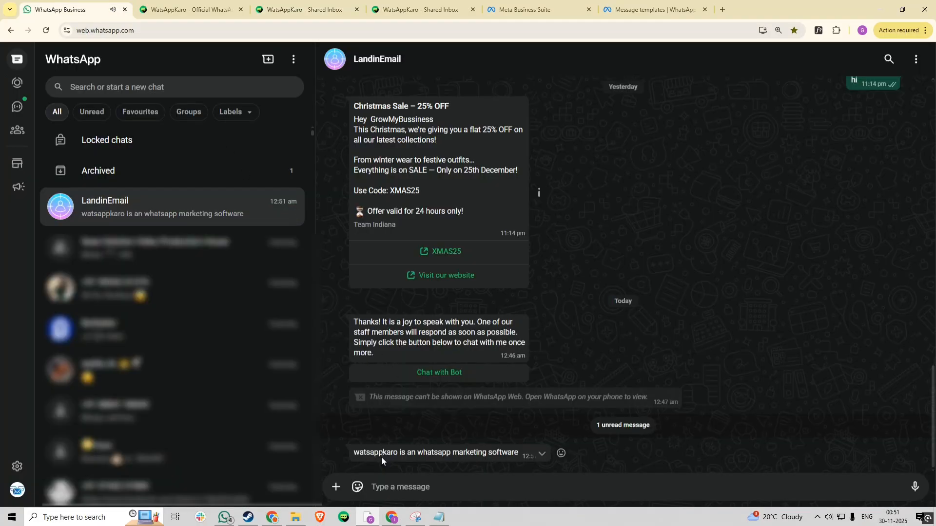
drag(352, 453, 507, 453)
click(190, 9)
click(304, 9)
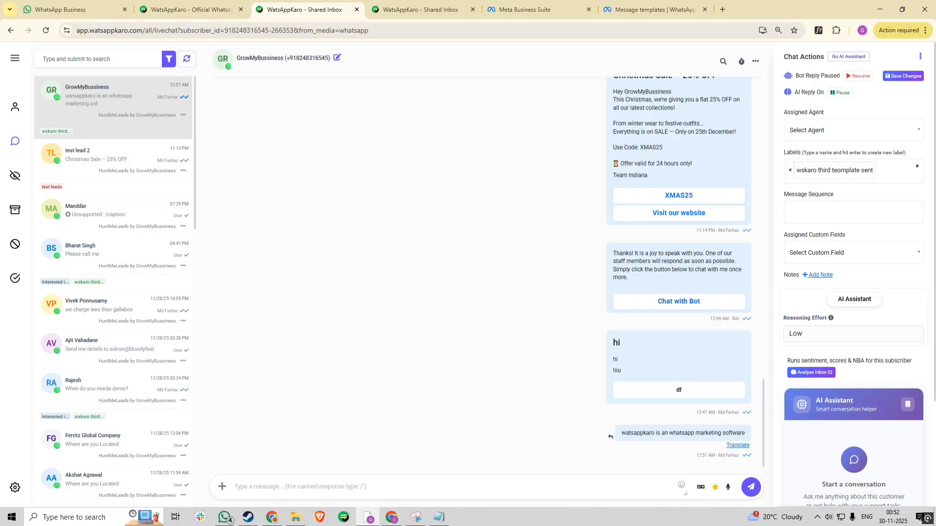
click(681, 485)
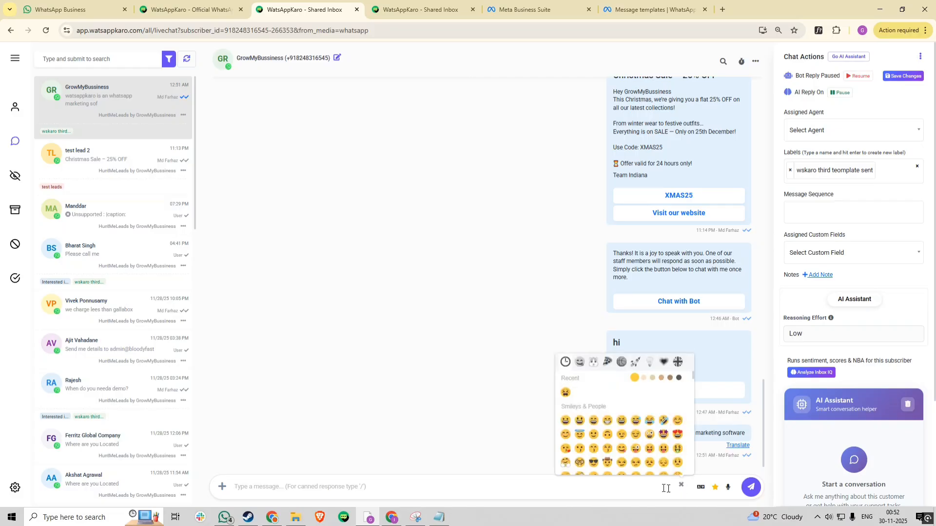
click(408, 287)
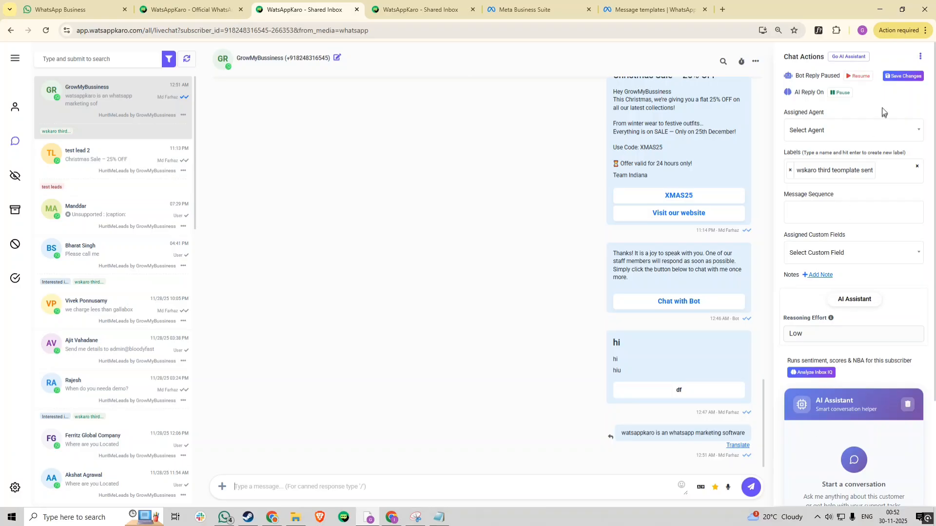
- Set a follow-up reminder for 1 hour later on the GrowMyBussiness conversation
click(741, 62)
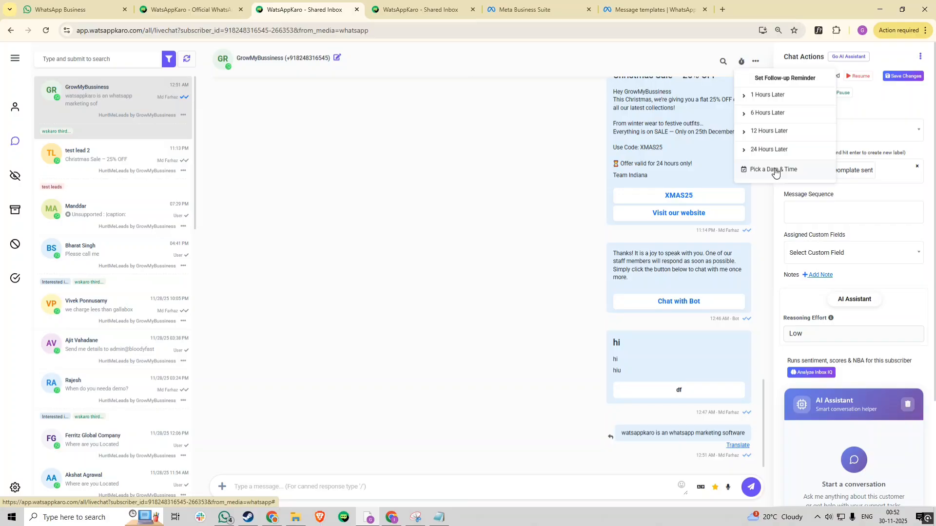
click(778, 96)
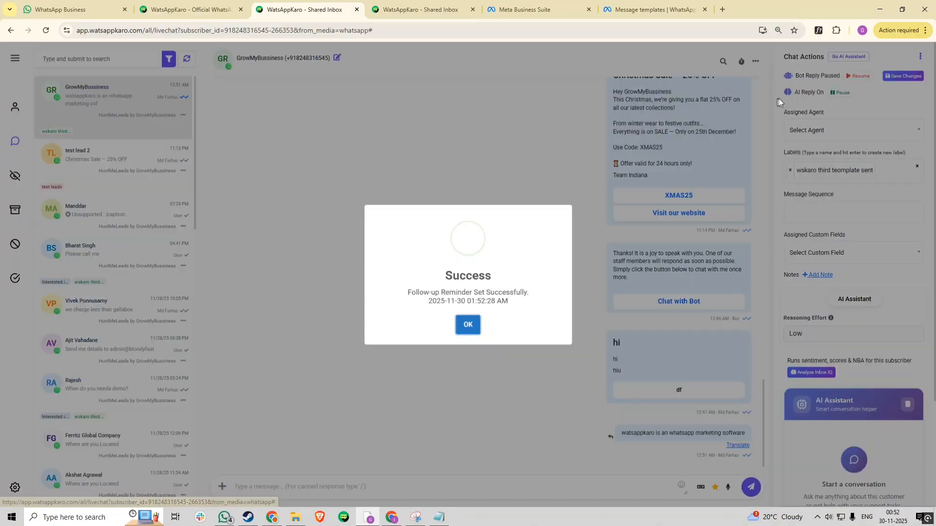
click(468, 329)
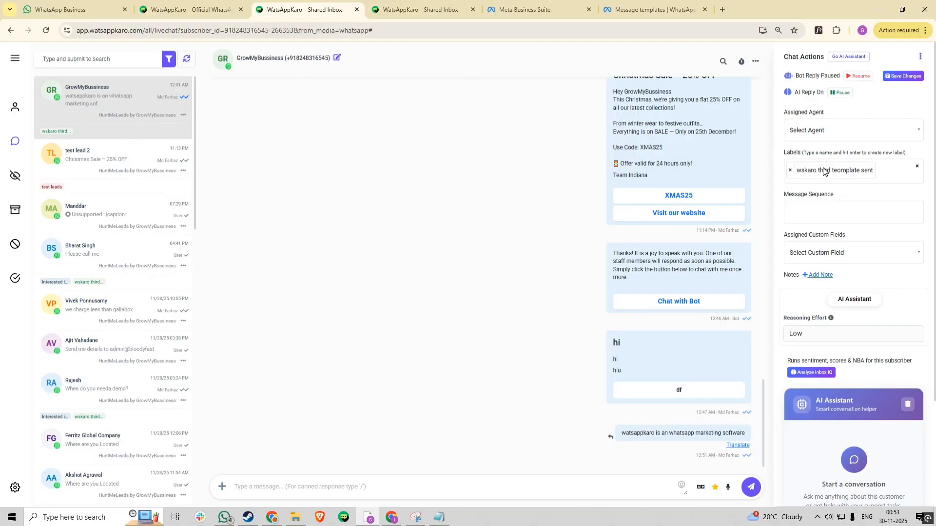
- Add the labels "customer who has 30 lakh" and "Interested in WsKaro Demo" to the contact, leaving out "customer who has budget of 59-80 lkahs"
click(897, 175)
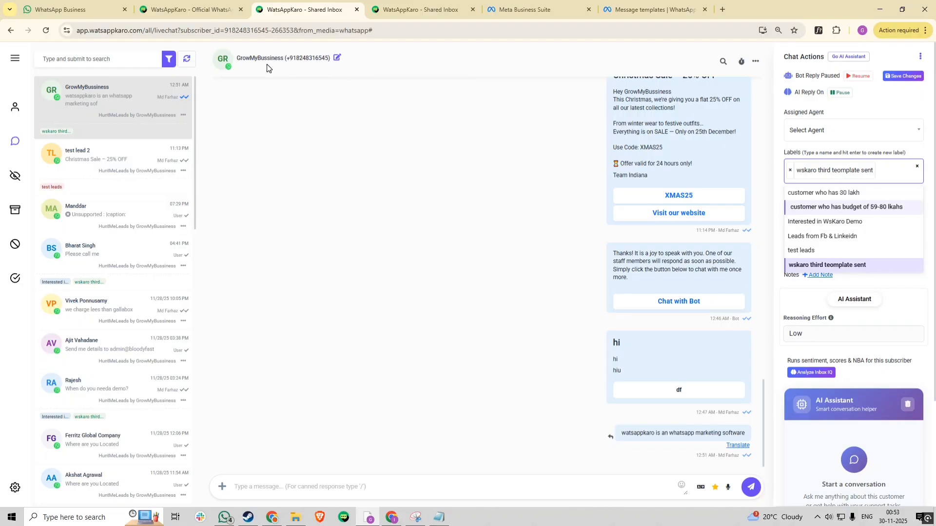
click(852, 193)
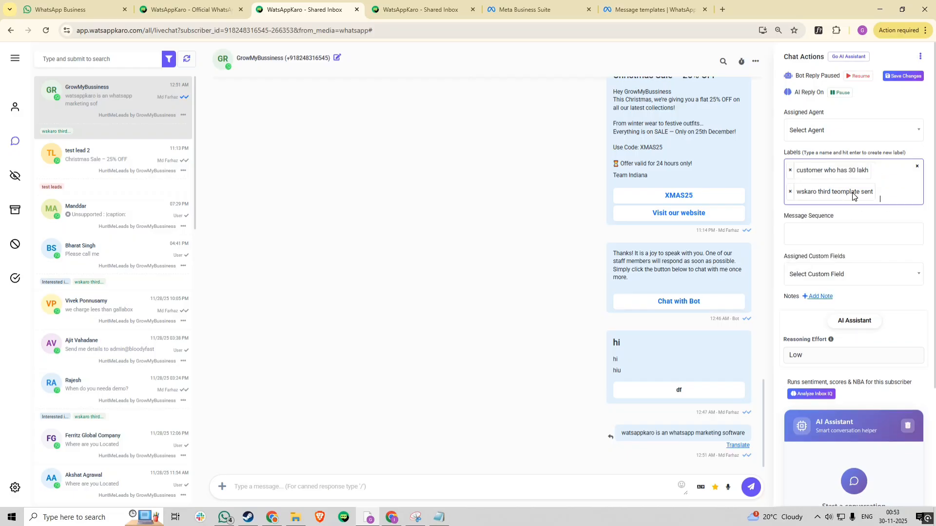
click(889, 193)
click(855, 226)
click(872, 217)
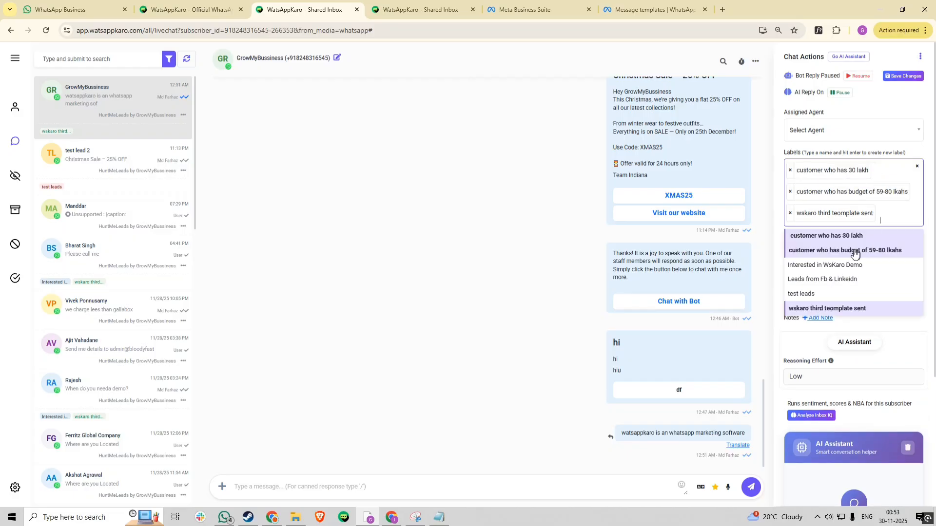
click(872, 265)
click(877, 243)
click(873, 278)
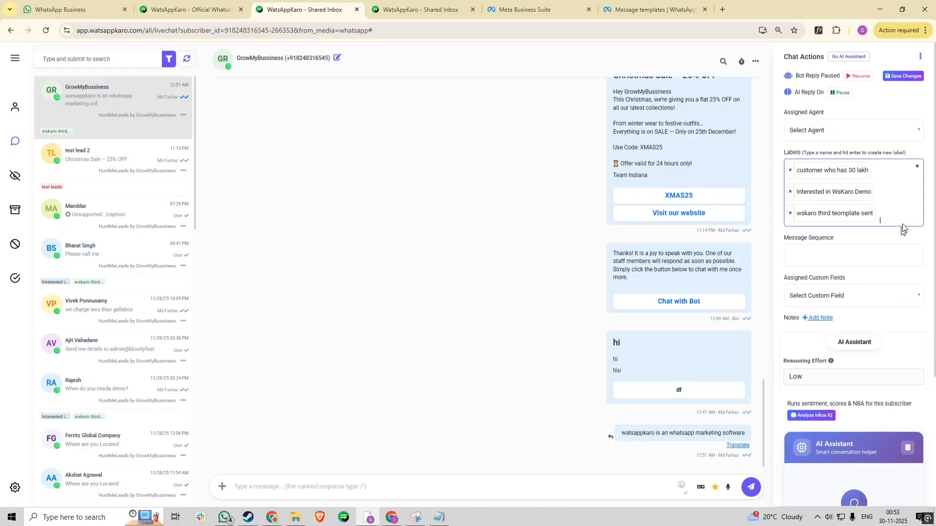
- Add the "test leads" label to the contact and set the assigned agent to the one listed below Admin
click(902, 223)
click(869, 292)
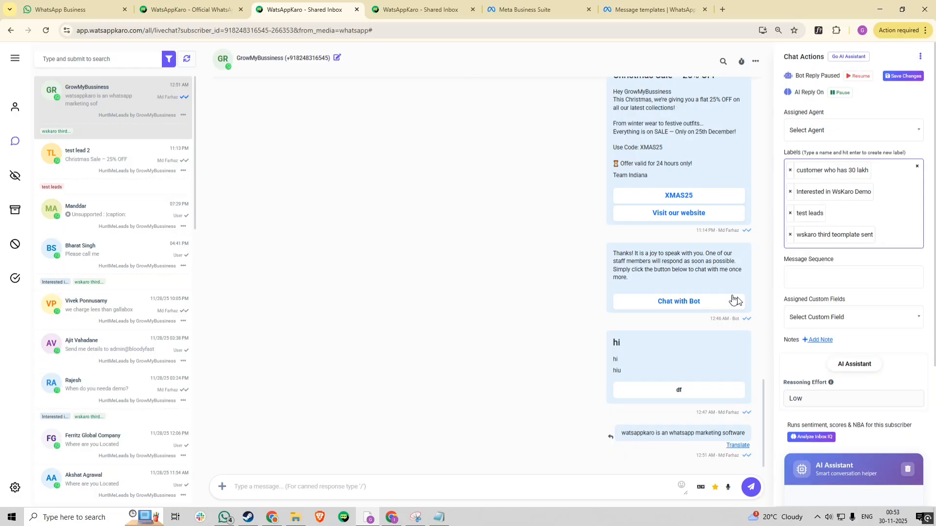
click(812, 131)
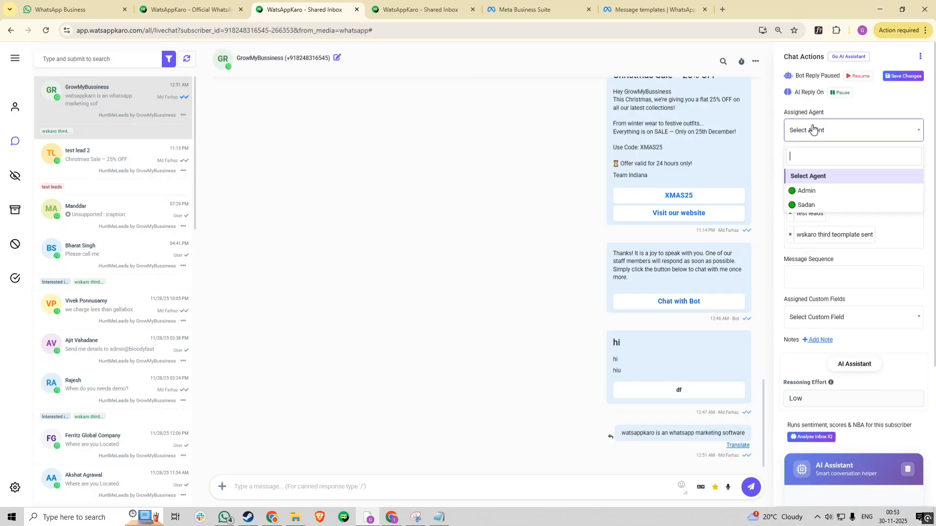
click(824, 204)
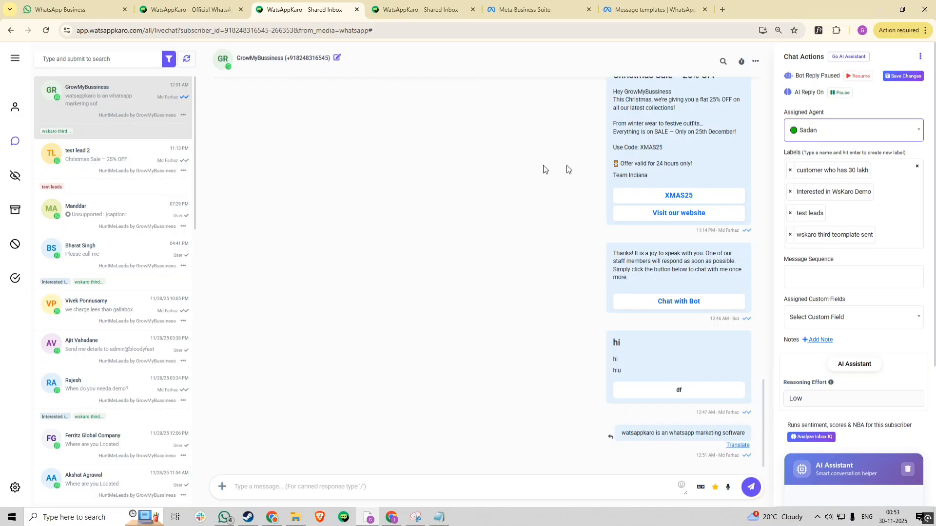
click(799, 137)
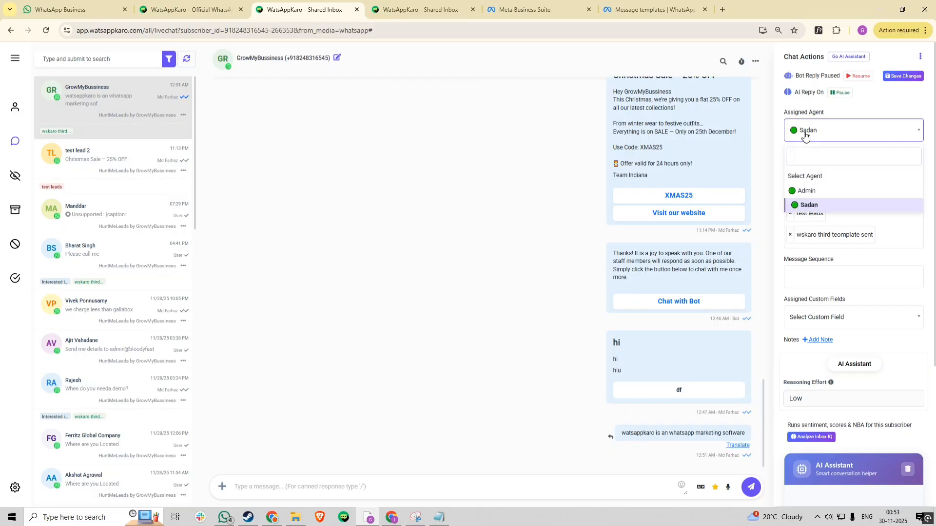
click(807, 204)
- Check which message sequences are available for the GrowMyBussiness contact
scroll(828, 195, down, 3)
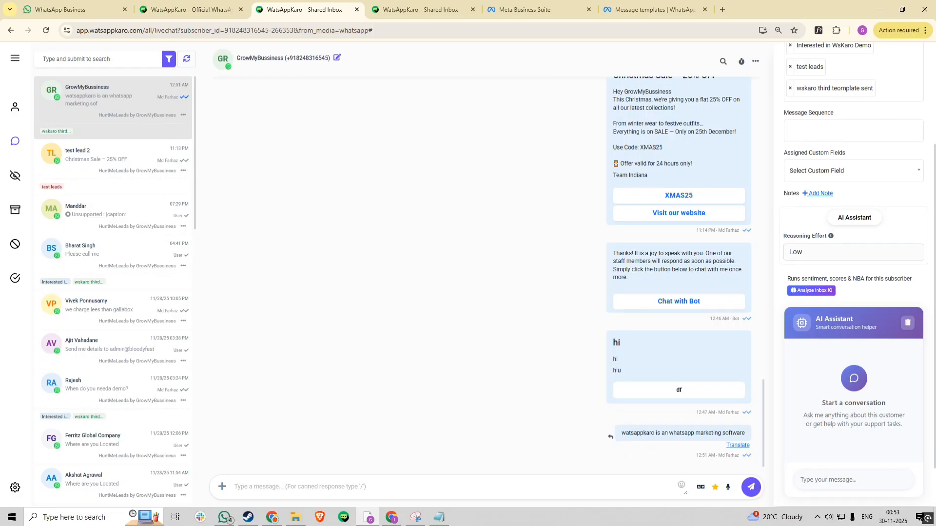
click(828, 131)
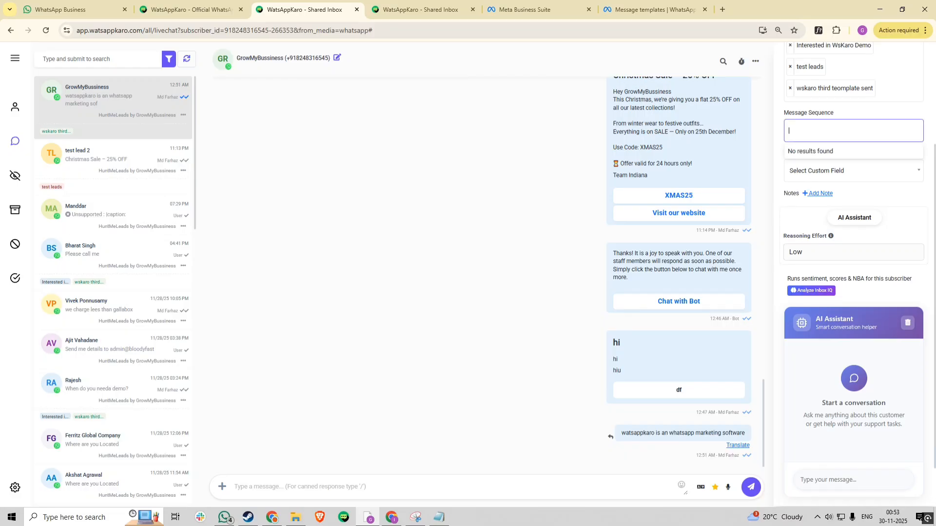
click(851, 115)
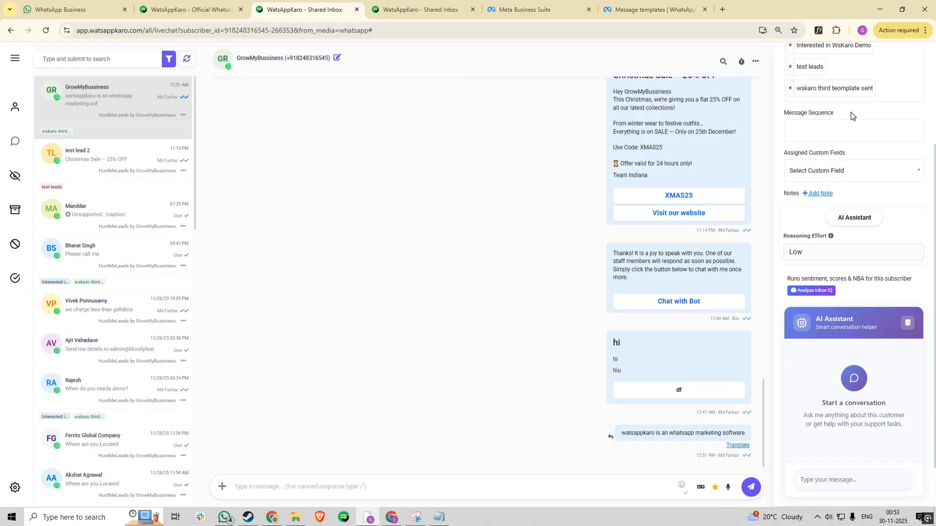
click(816, 127)
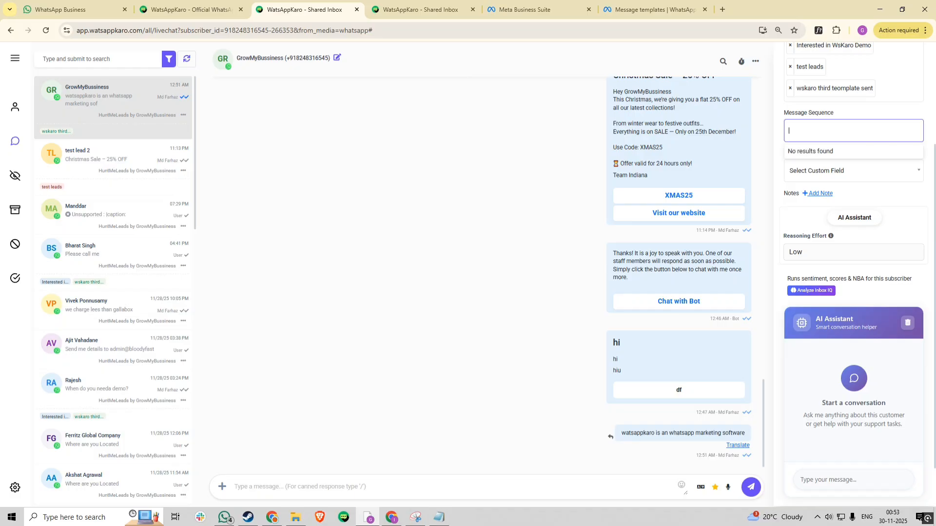
click(833, 116)
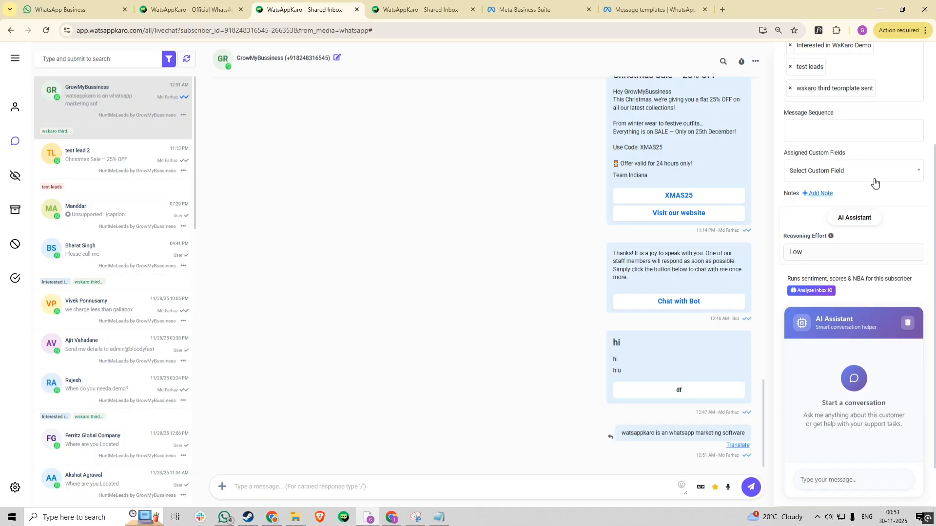
- Try the "city" custom field on the contact and reset the custom field selection
click(858, 173)
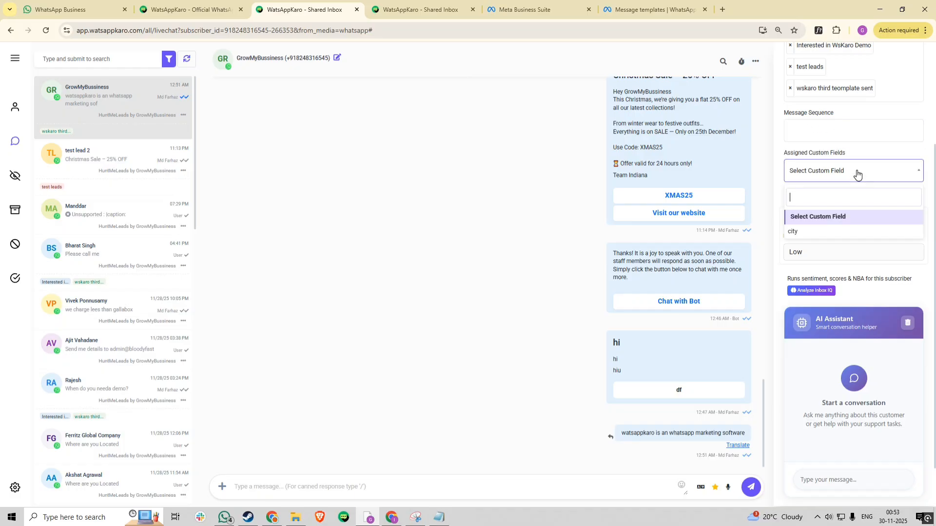
click(841, 228)
click(855, 132)
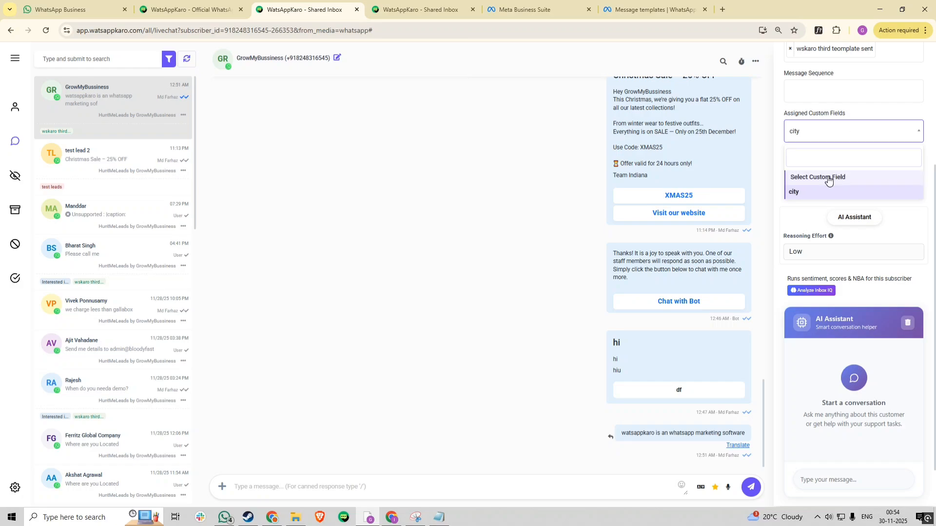
click(828, 179)
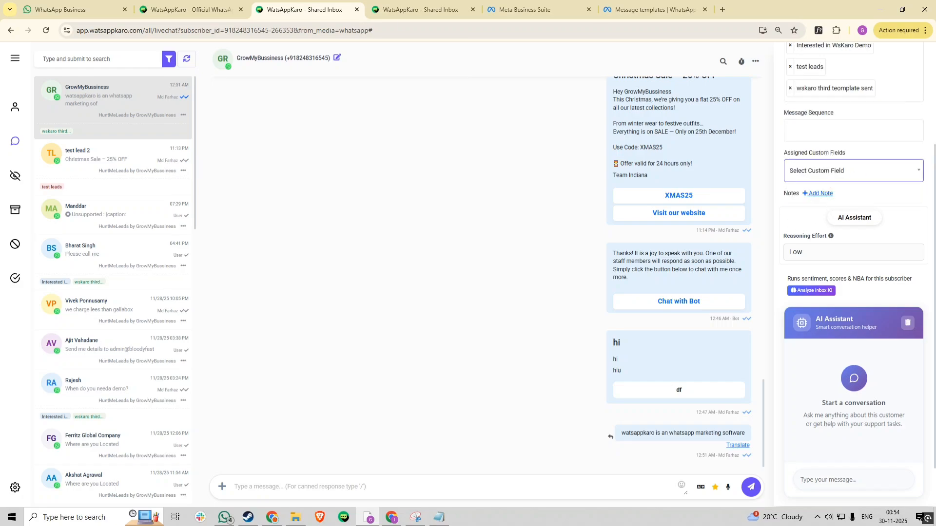
- Add the note "Interested in demo and software as well" to the contact
click(821, 194)
click(823, 190)
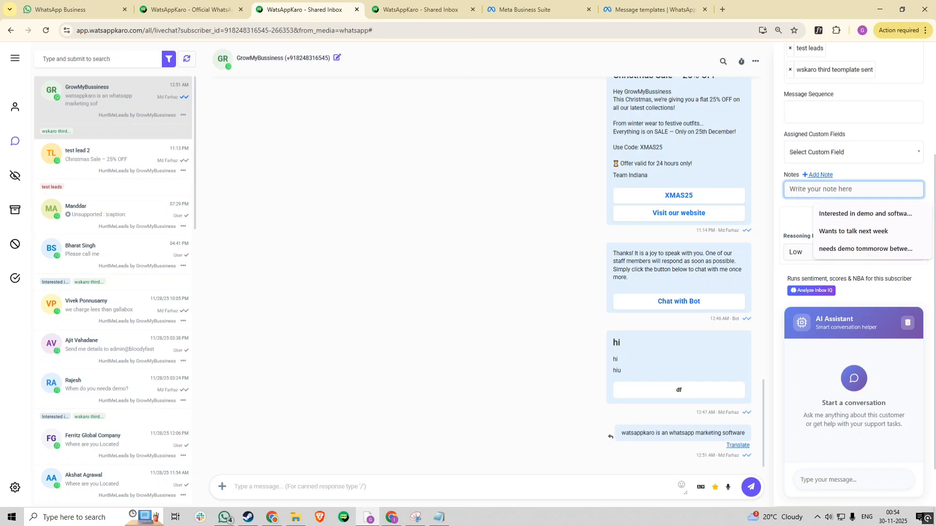
click(848, 213)
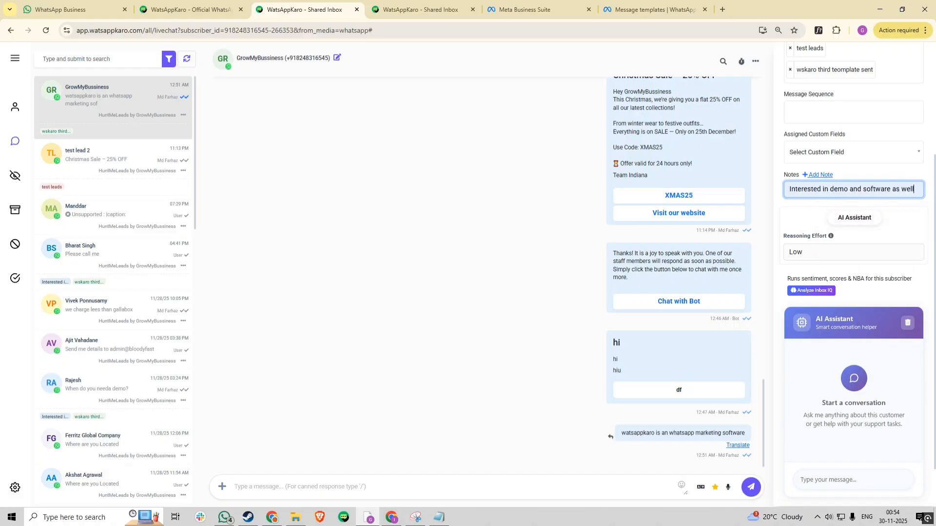
click(891, 177)
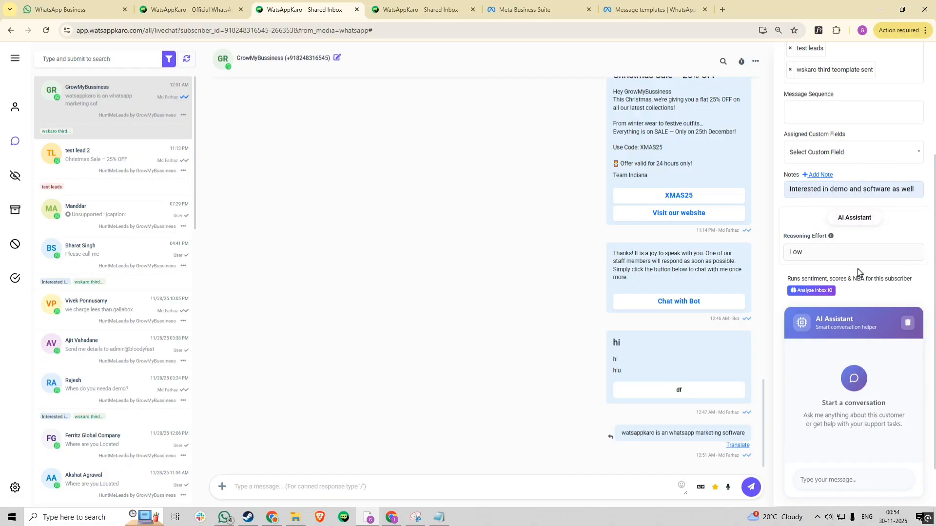
- Switch to WhatsApp Web and send "what is the last pricing" in the LandinEmail chat
scroll(857, 271, down, 1)
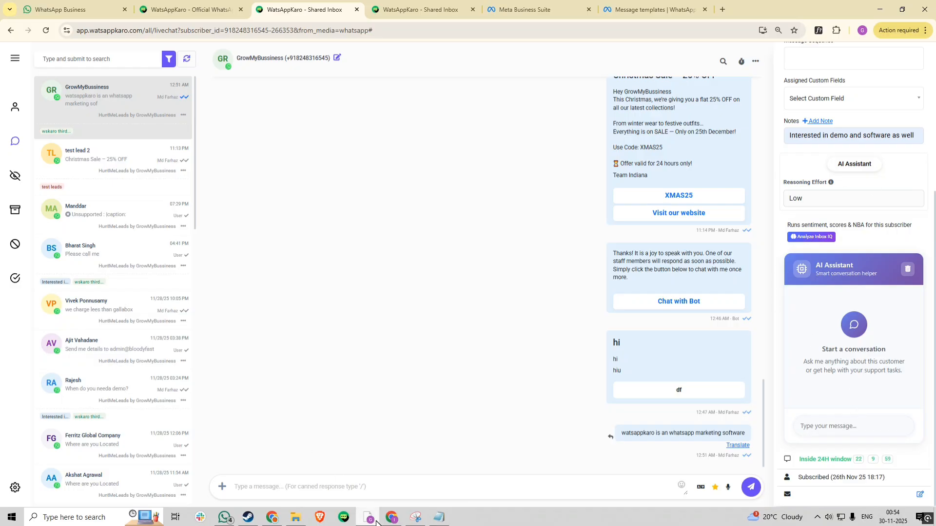
click(74, 9)
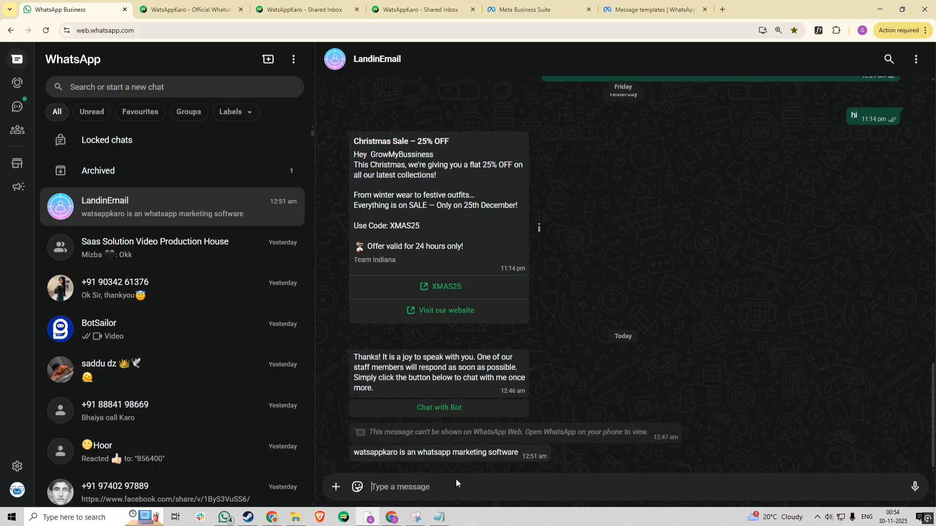
text(what is )
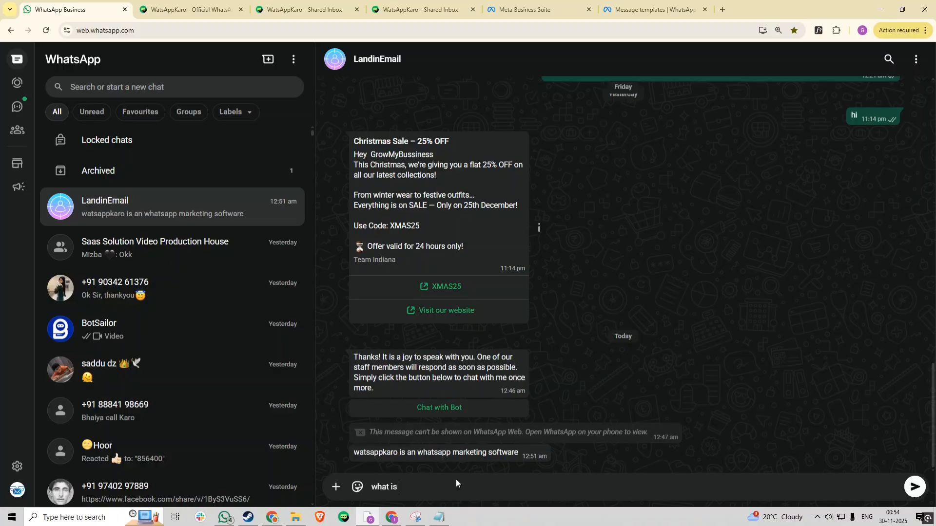
text(the last pricing)
key(Return)
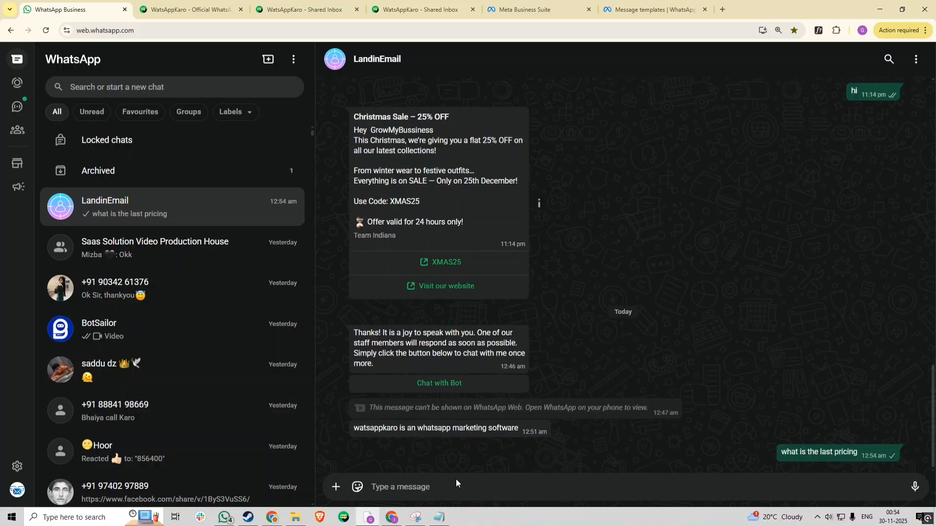
- Return to the WatsAppKaro Shared Inbox and ask the AI Assistant what the customer is asking
click(357, 4)
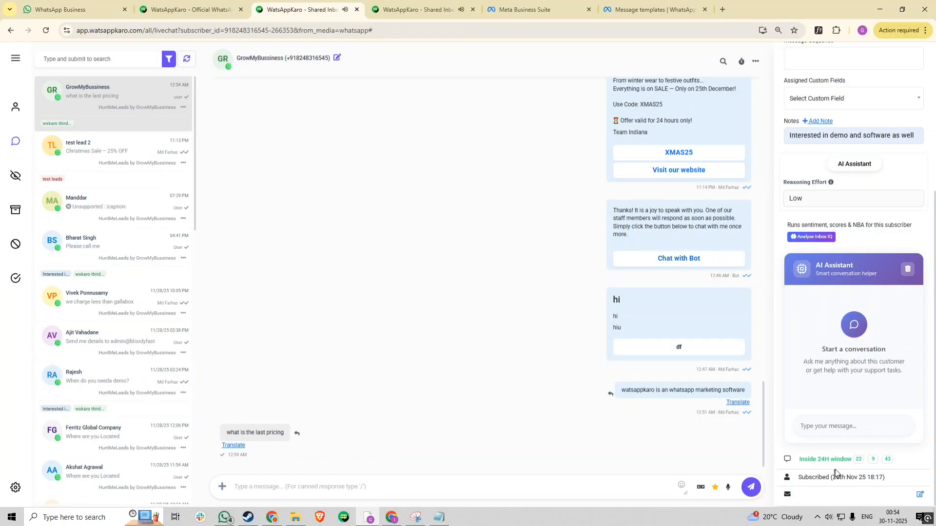
click(804, 427)
text(Wah)
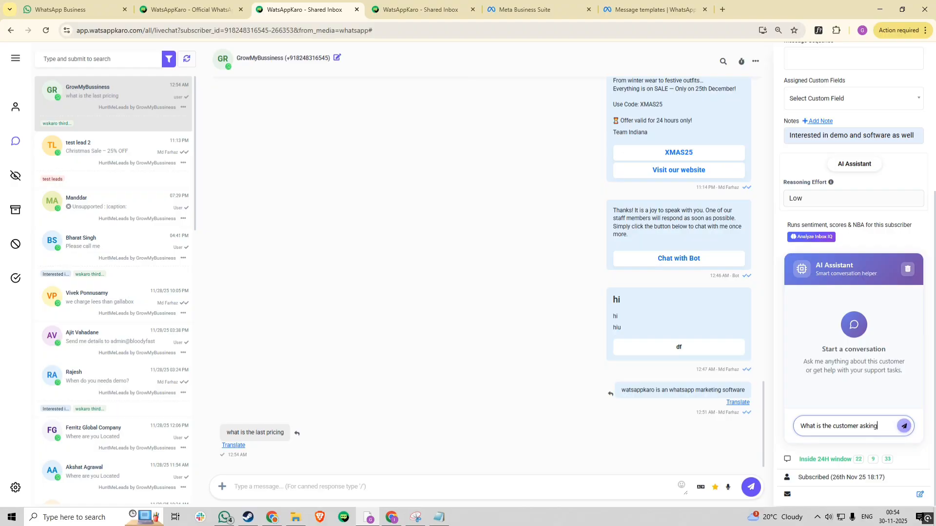
key(Return)
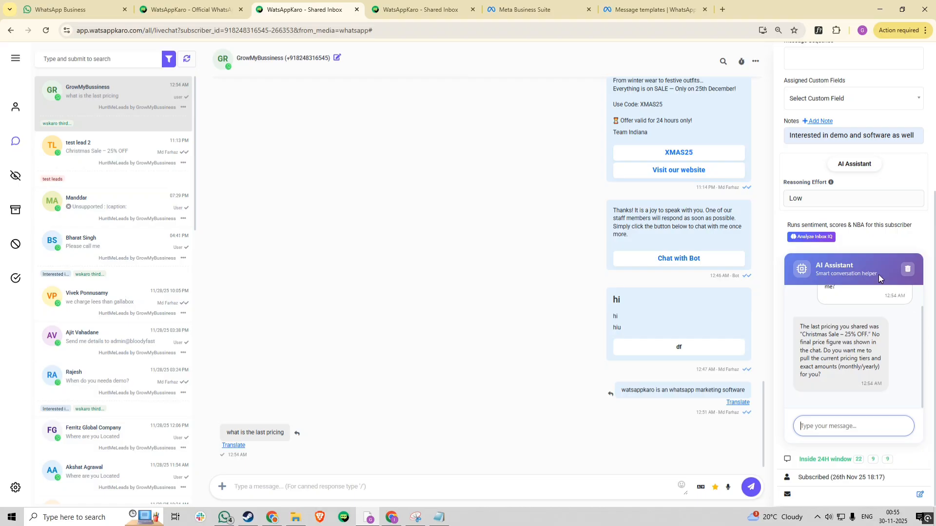
- Clear the AI Assistant's chat history and open the contact's email field for editing
click(907, 268)
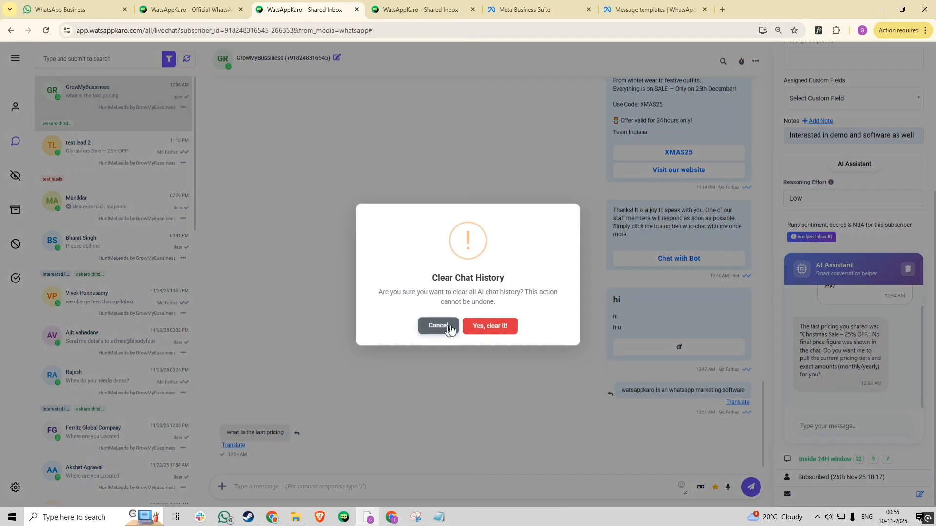
click(500, 325)
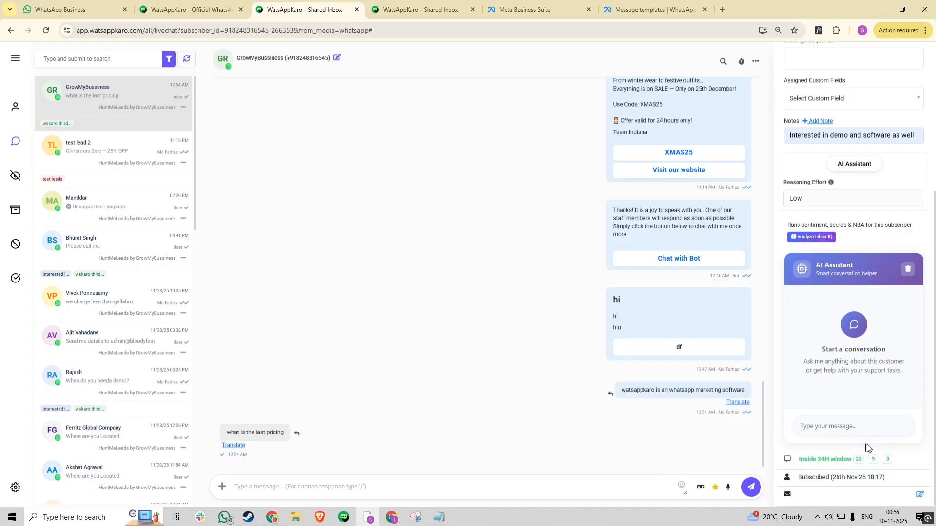
click(919, 495)
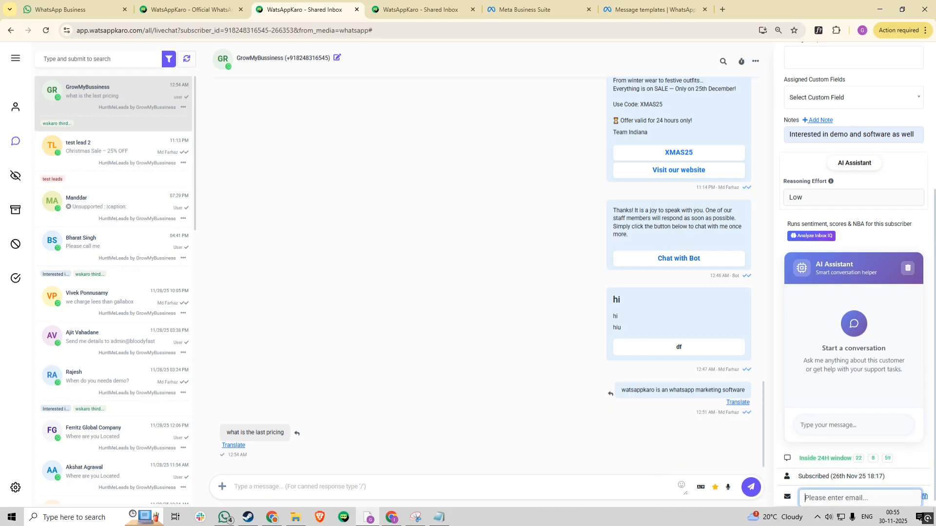
- Filter the conversations by the label "Leads from Fb & Linkeidn (Whatsapp)" and look through the filtered list
scroll(895, 187, up, 5)
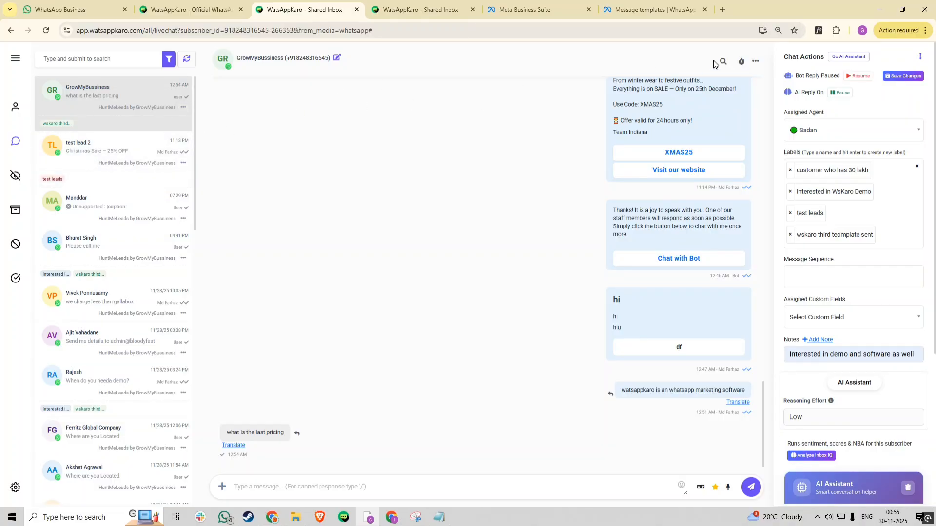
click(169, 59)
click(85, 90)
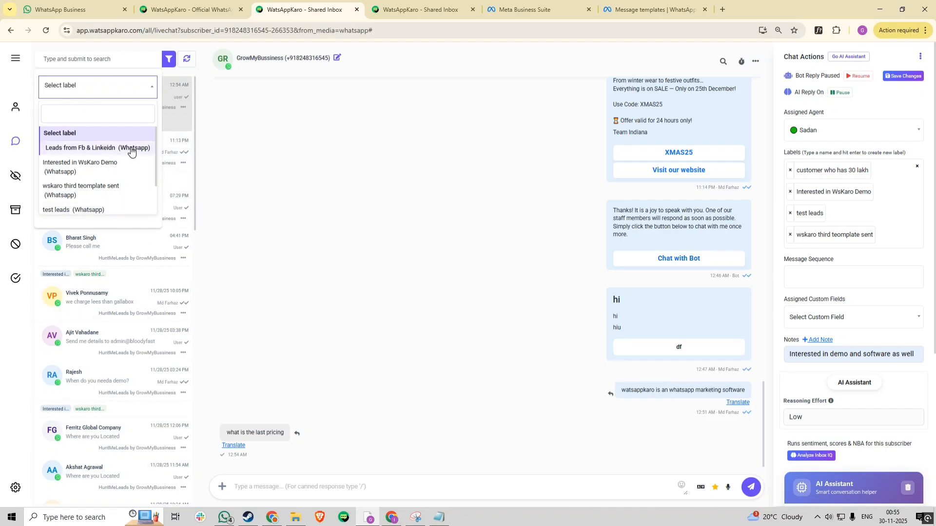
click(105, 152)
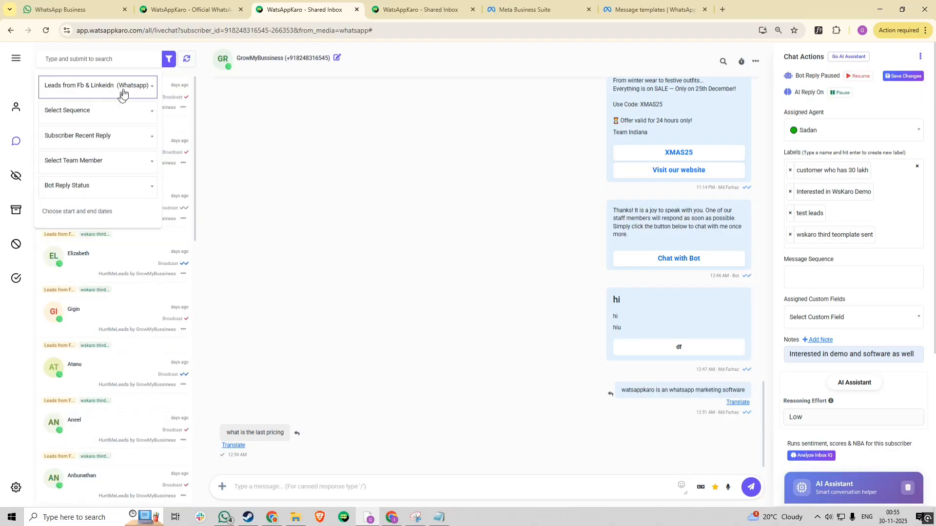
scroll(126, 180, down, 7)
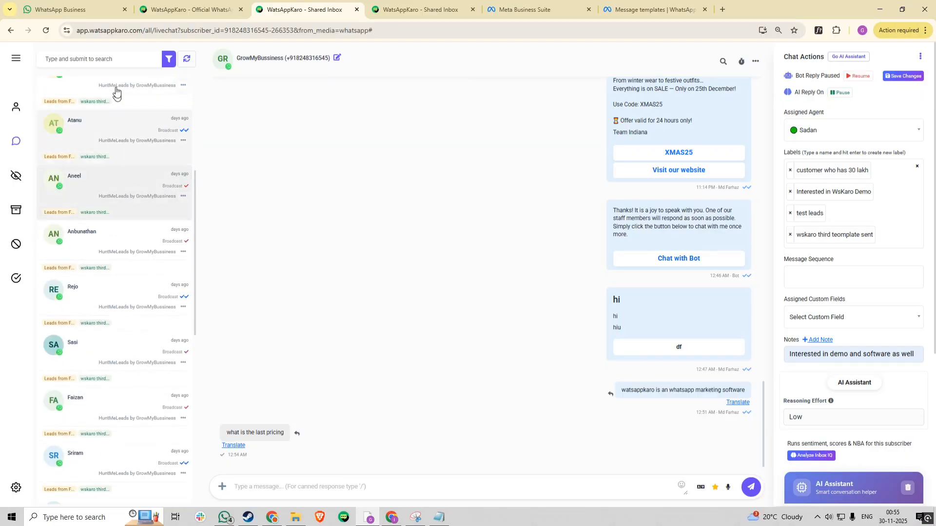
scroll(133, 361, up, 7)
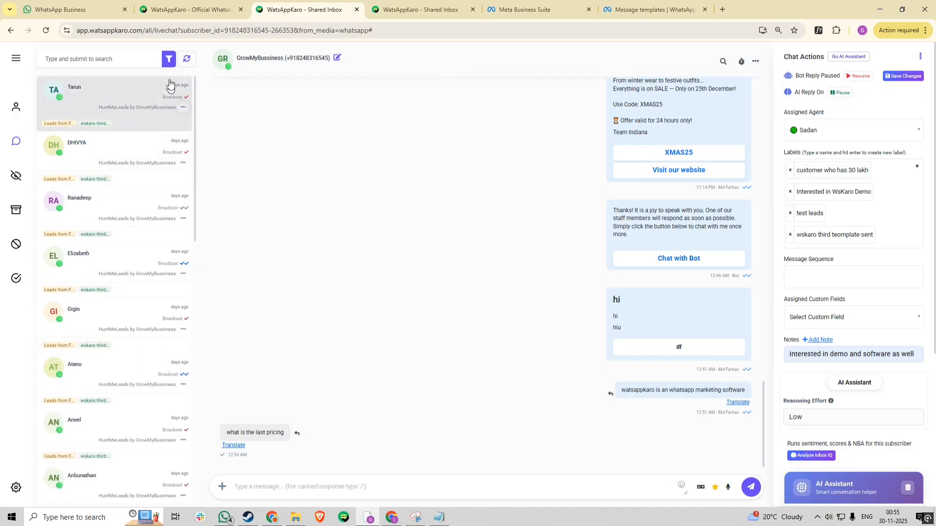
- Change the conversation list's label filter to "test leads (Whatsapp)" and view the filtered chats
click(169, 59)
click(119, 97)
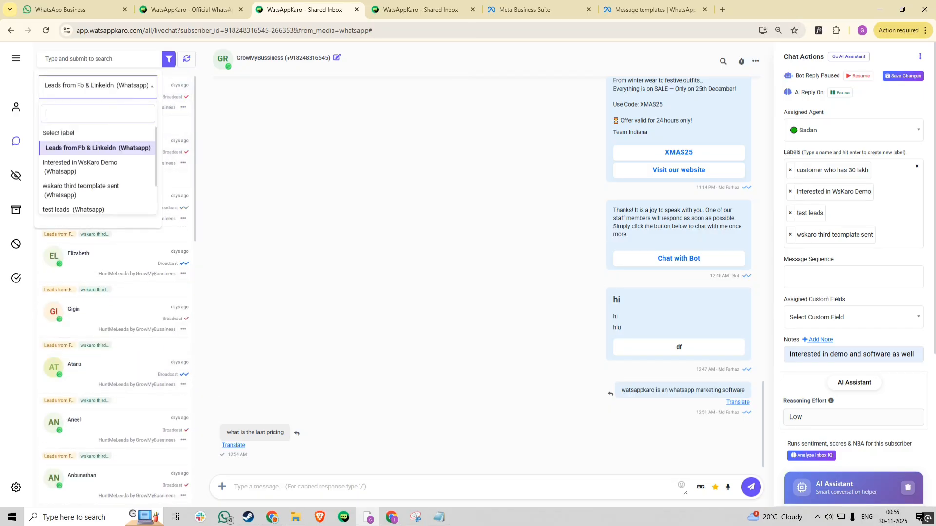
scroll(113, 154, down, 1)
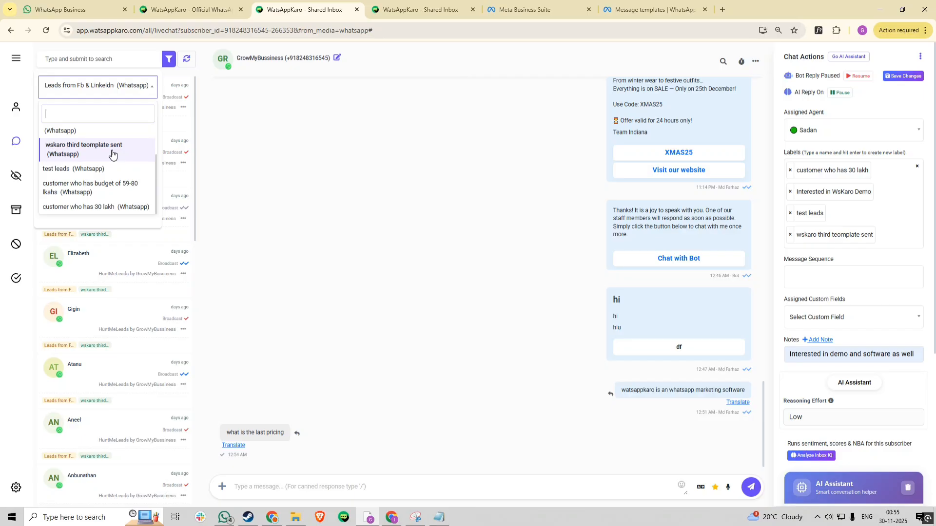
click(115, 169)
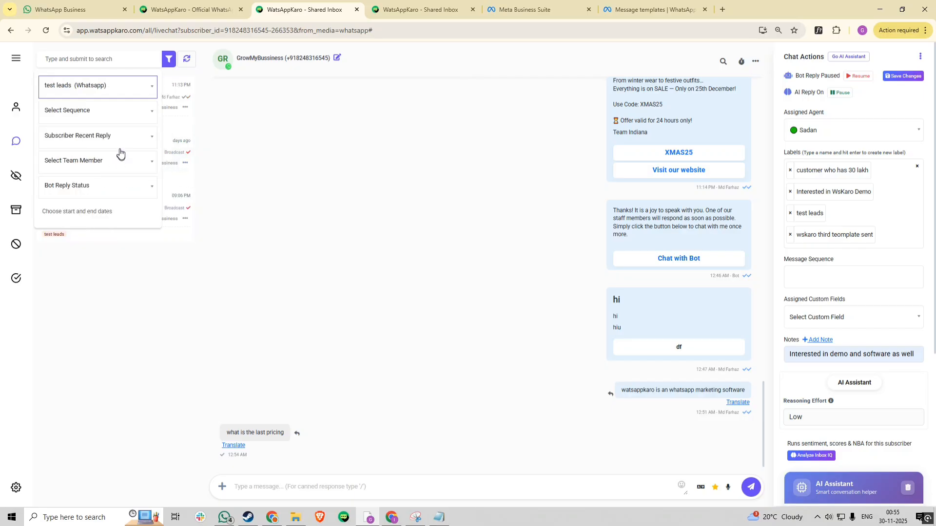
click(290, 112)
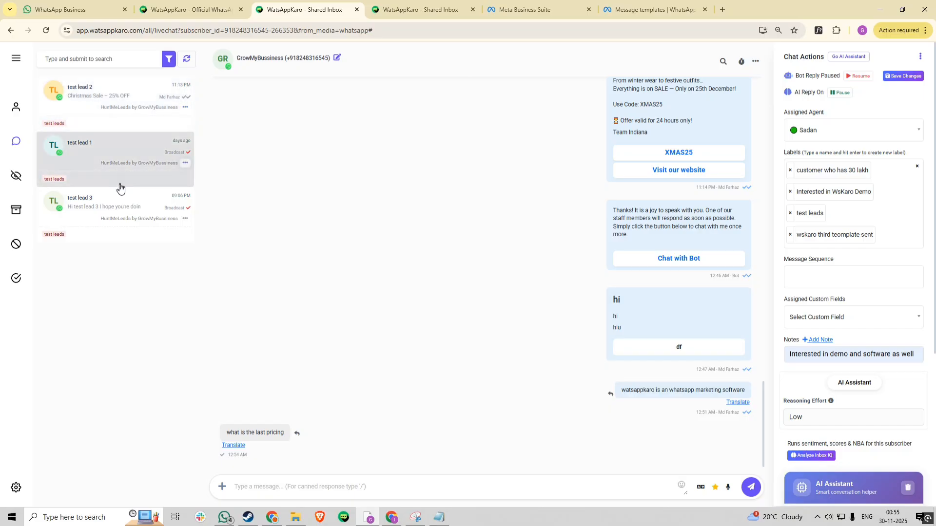
- Change the conversation list's label filter to "wskaro third teomplate sent (Whatsapp)"
click(169, 59)
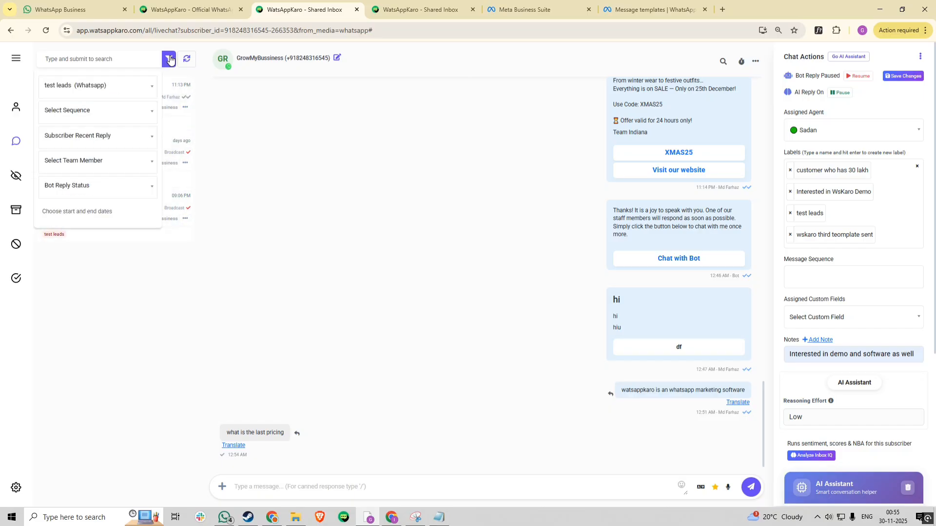
click(102, 90)
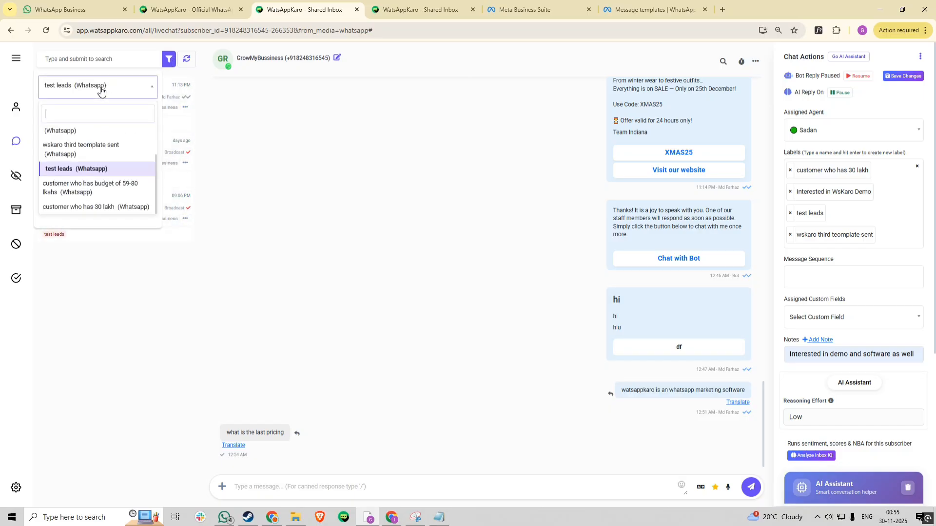
click(100, 150)
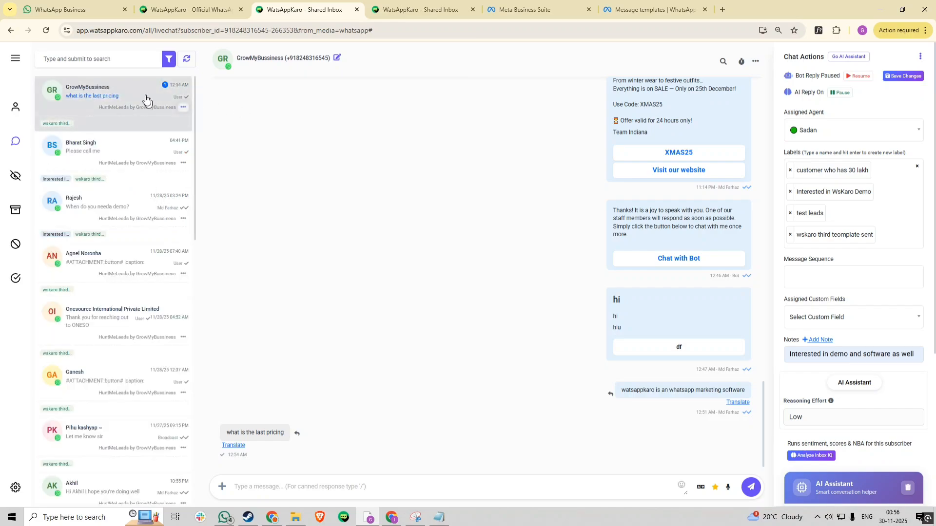
- Add a team member filter for the non-Admin agent to the labelled conversations
click(166, 58)
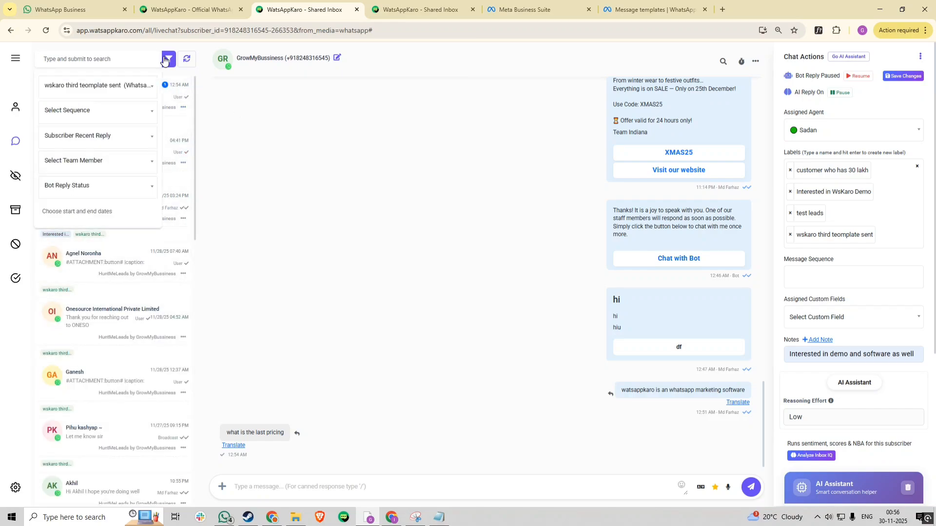
click(100, 161)
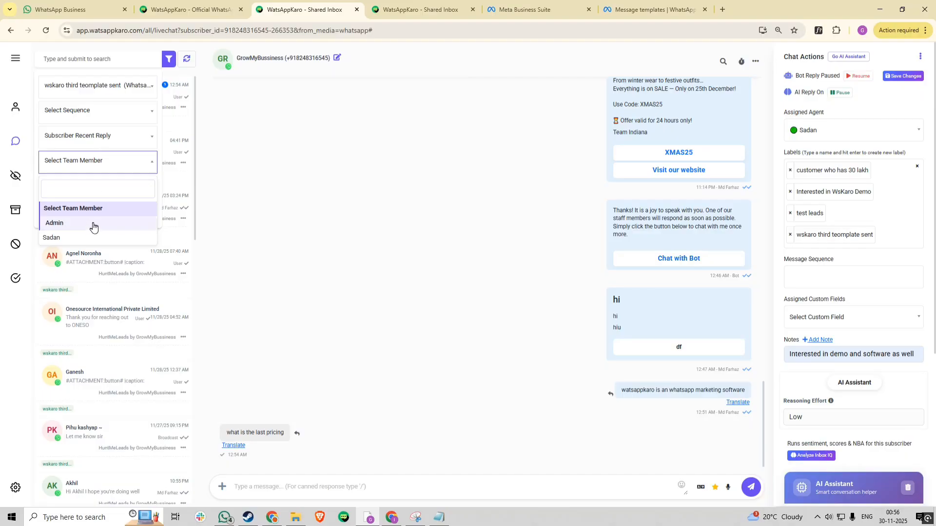
click(88, 237)
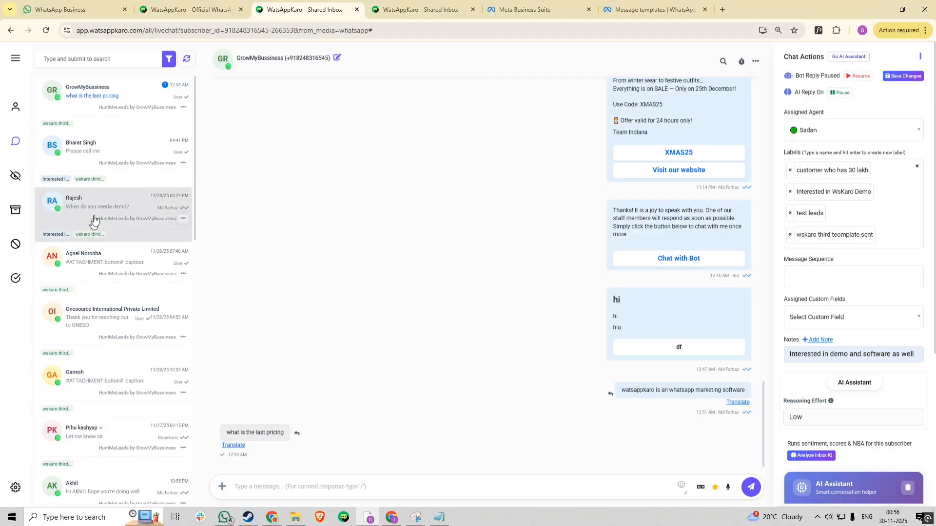
- View the Bot Reply Status options, order the conversations by Recent Communication, and refresh the list
click(168, 60)
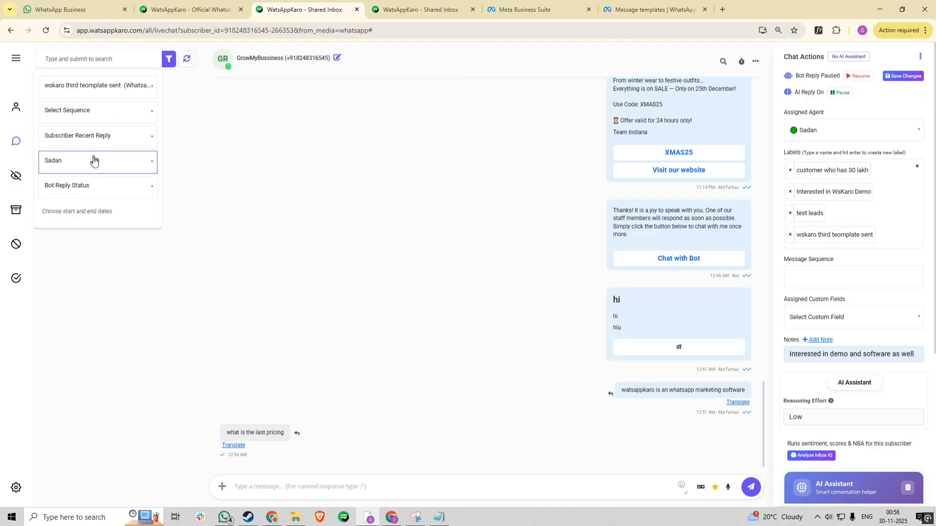
click(100, 191)
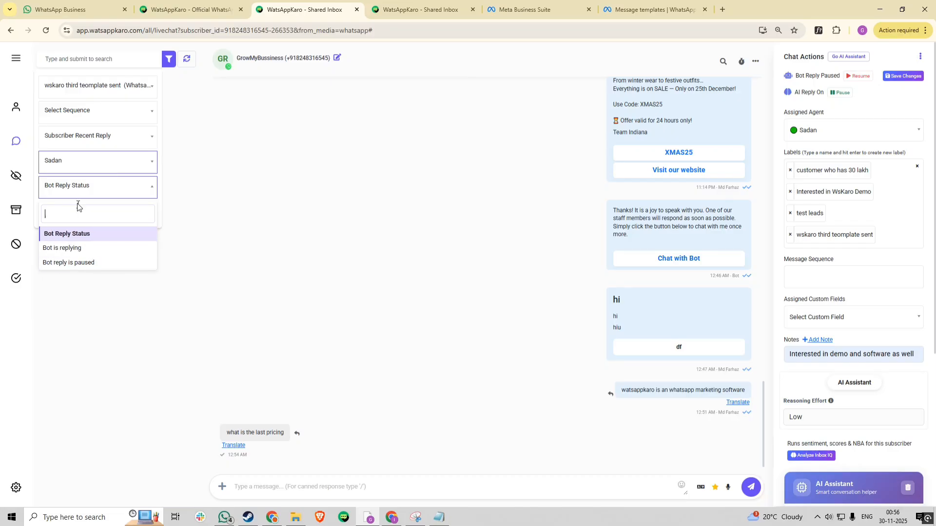
click(87, 139)
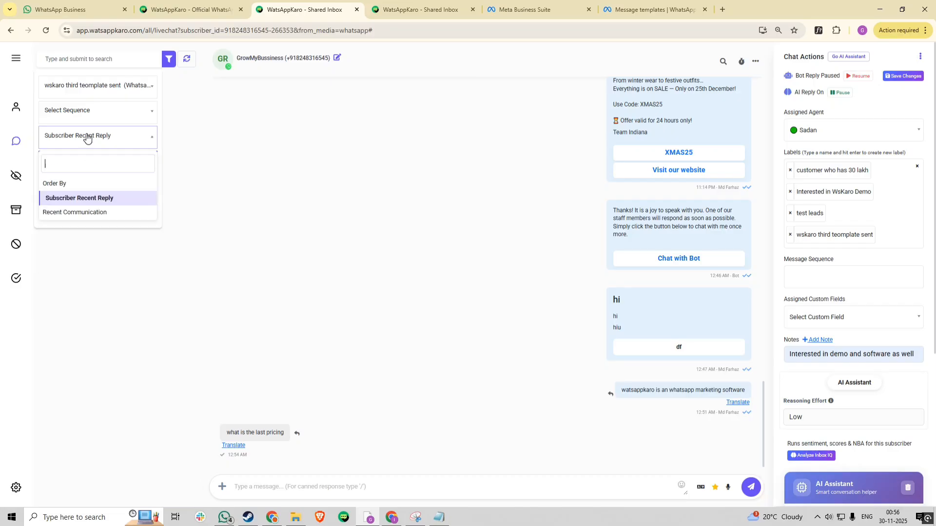
click(88, 213)
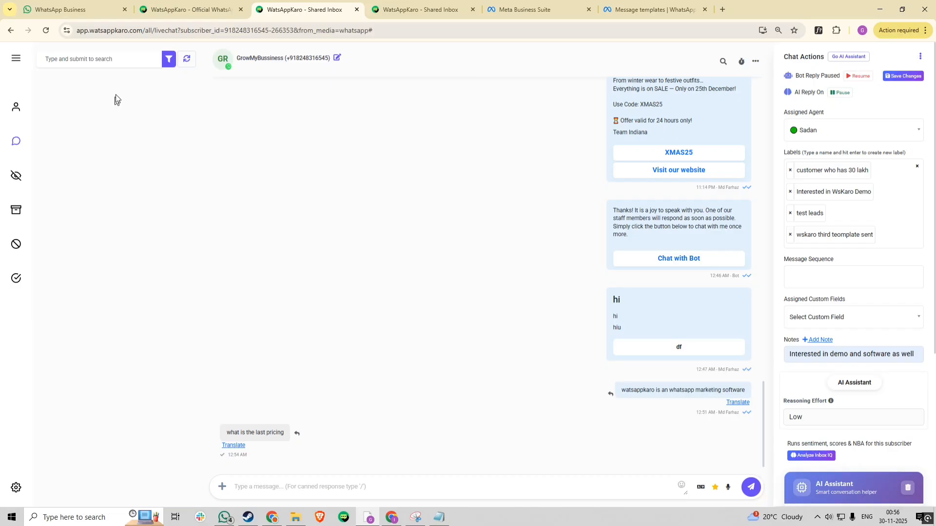
click(187, 61)
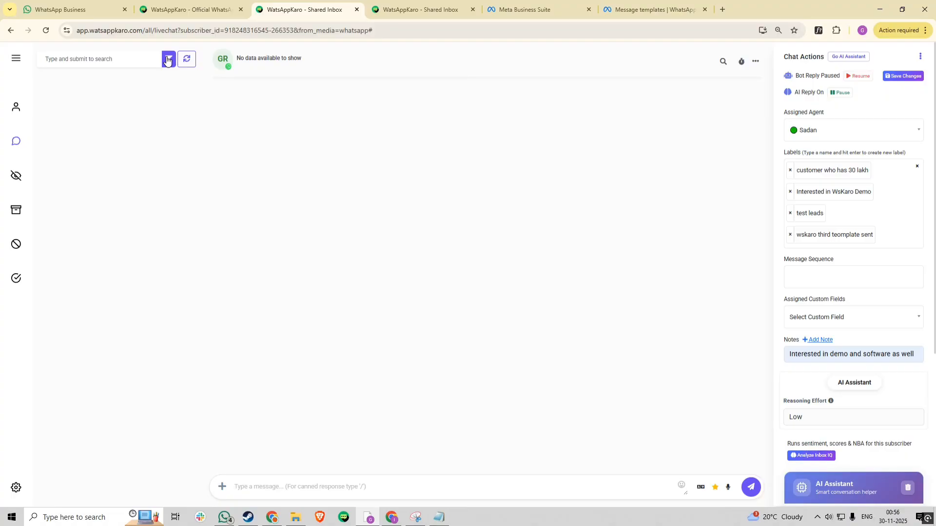
- Clear the label filter and reset the conversation order to the default "Order By" option
click(167, 60)
click(116, 120)
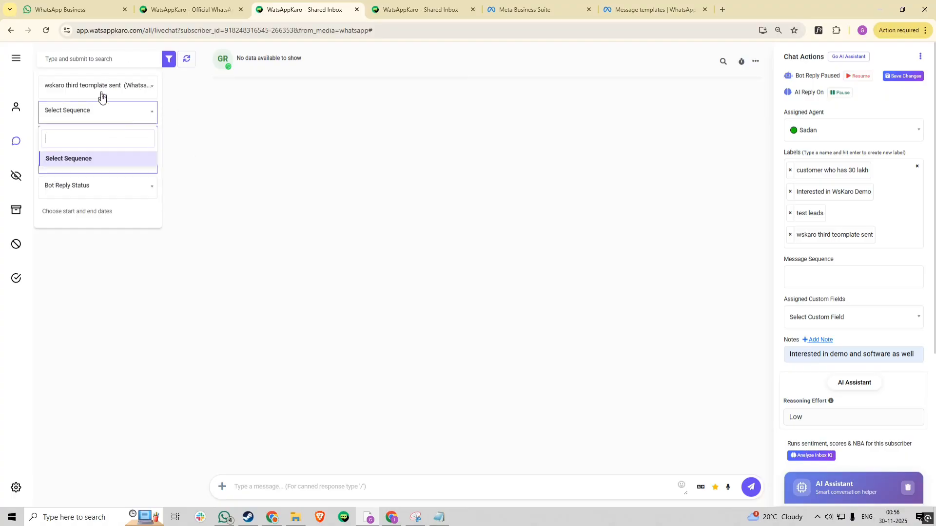
click(99, 113)
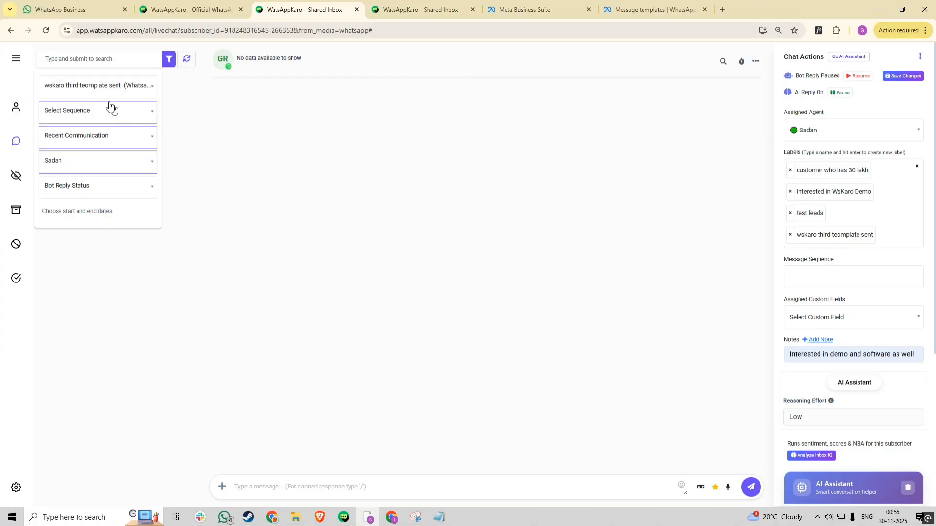
click(94, 88)
click(76, 133)
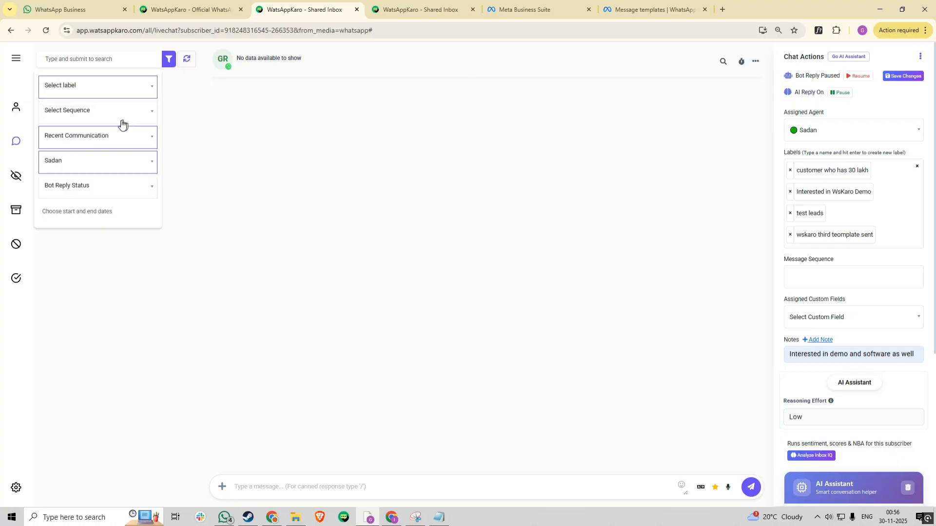
click(100, 135)
click(79, 184)
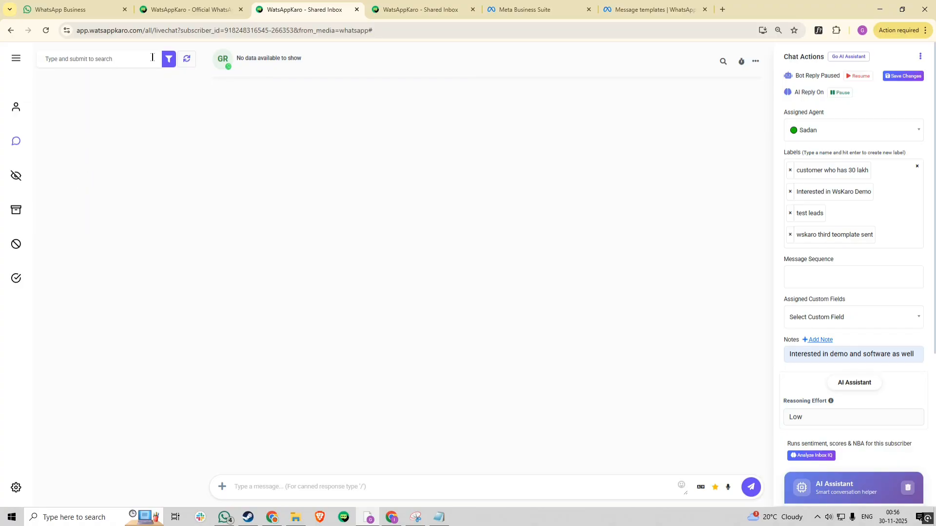
- Order the conversations by Subscriber Recent Reply, and reload the inbox page to clear all filters
click(168, 59)
click(80, 113)
click(80, 113)
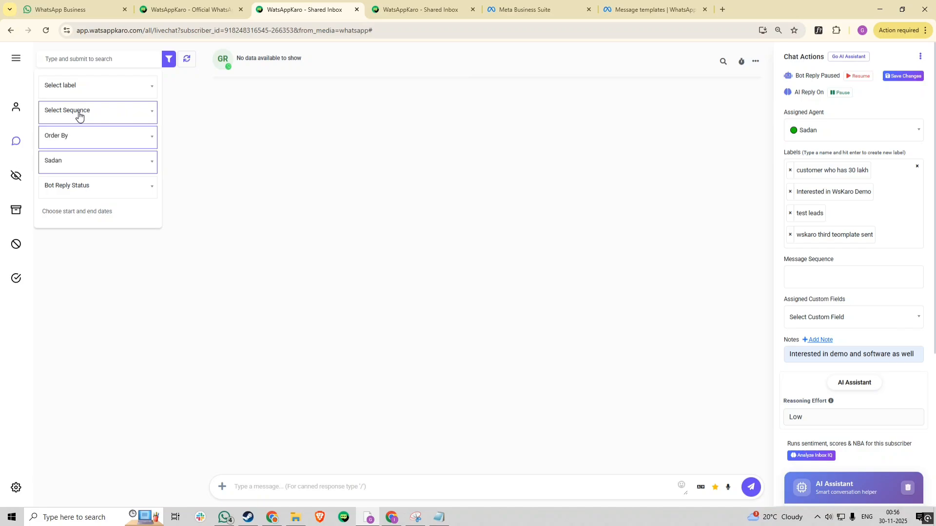
click(79, 112)
click(80, 161)
click(86, 145)
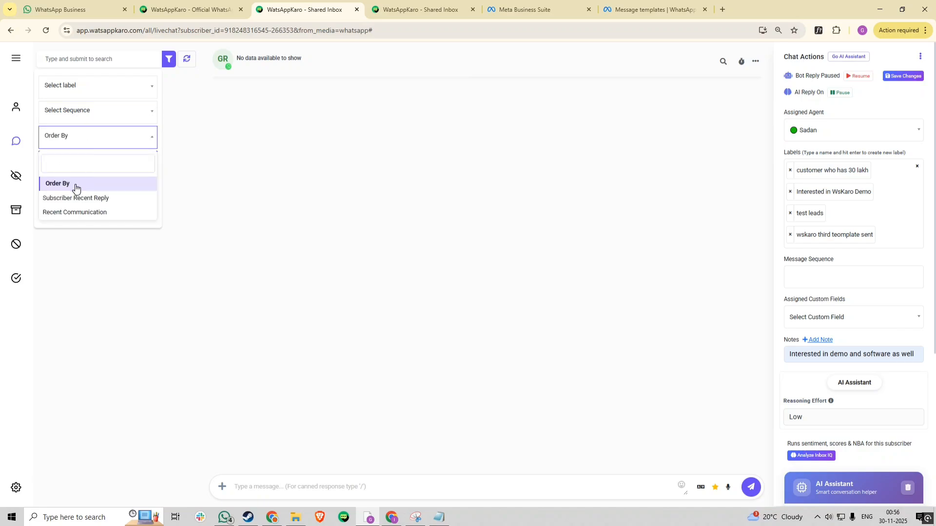
click(102, 203)
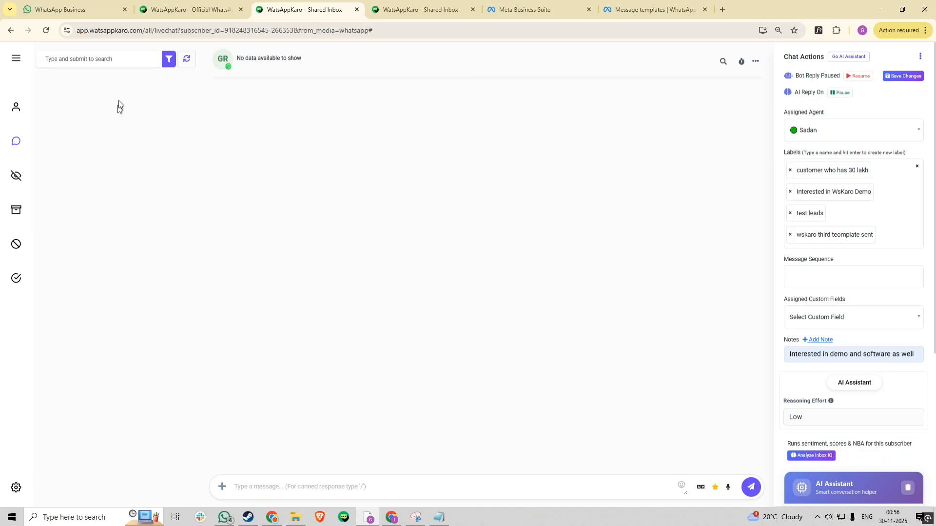
click(46, 30)
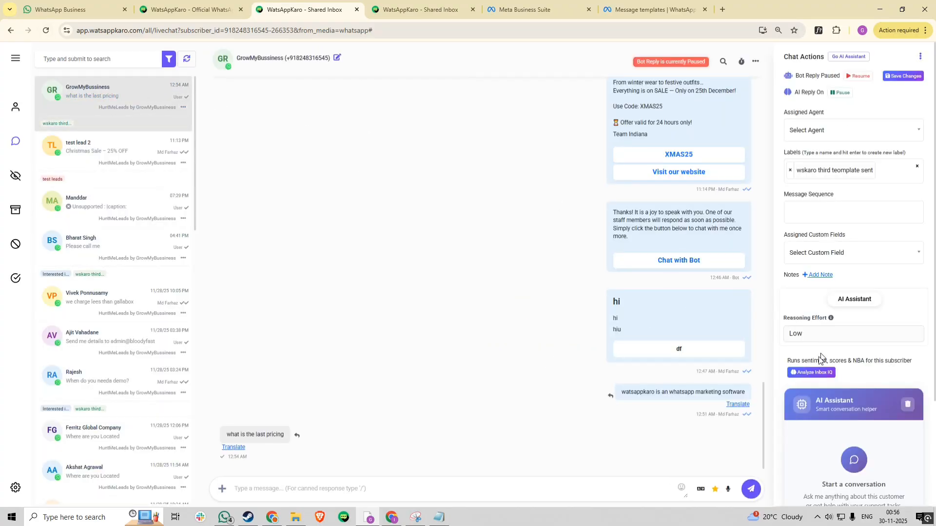
- View the chat's file attachment upload and its file picker, and close both without choosing a file
click(222, 488)
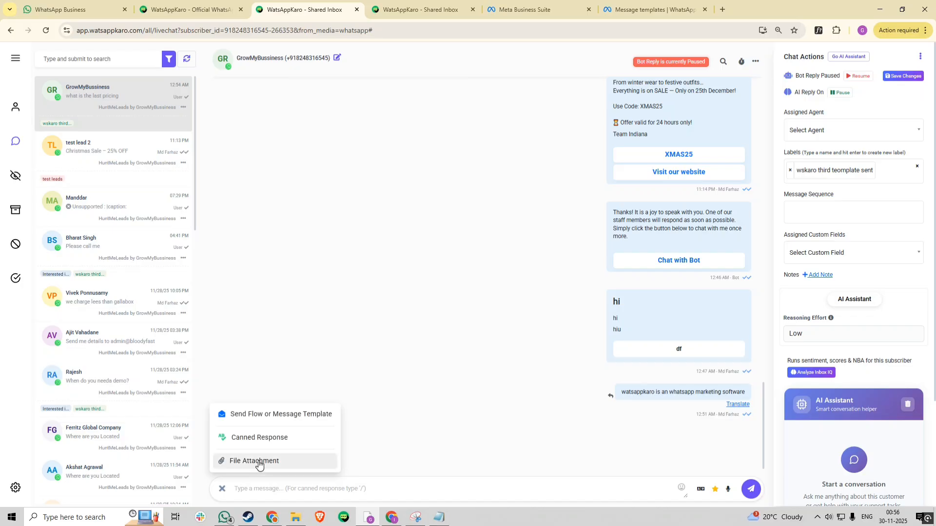
click(259, 464)
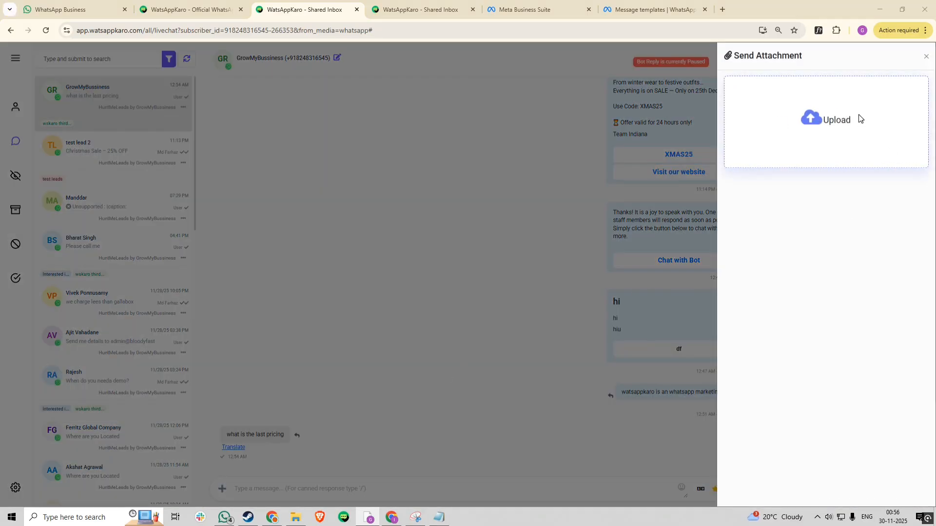
click(860, 116)
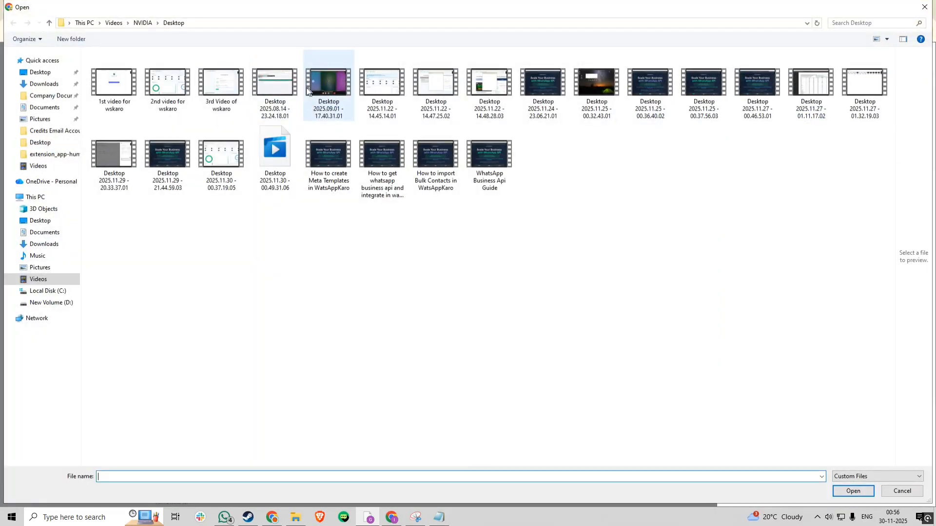
click(901, 490)
click(924, 58)
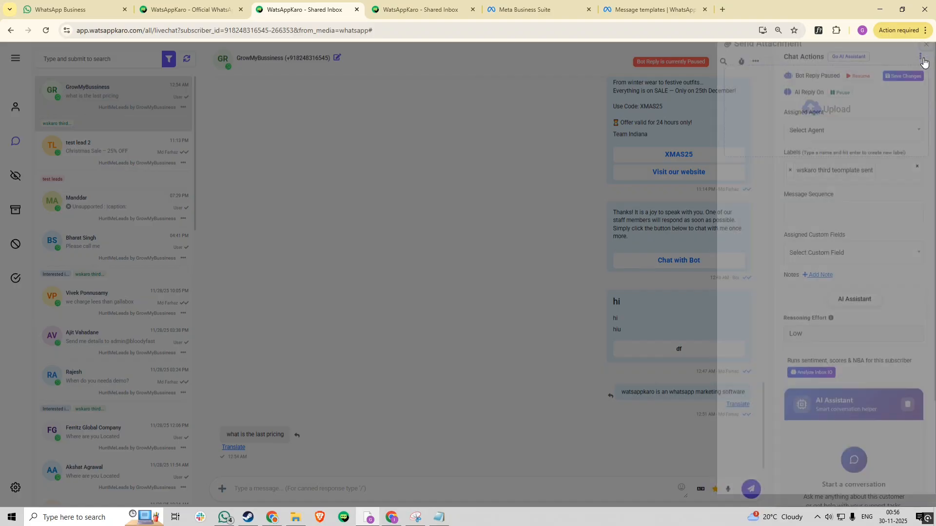
scroll(847, 365, down, 3)
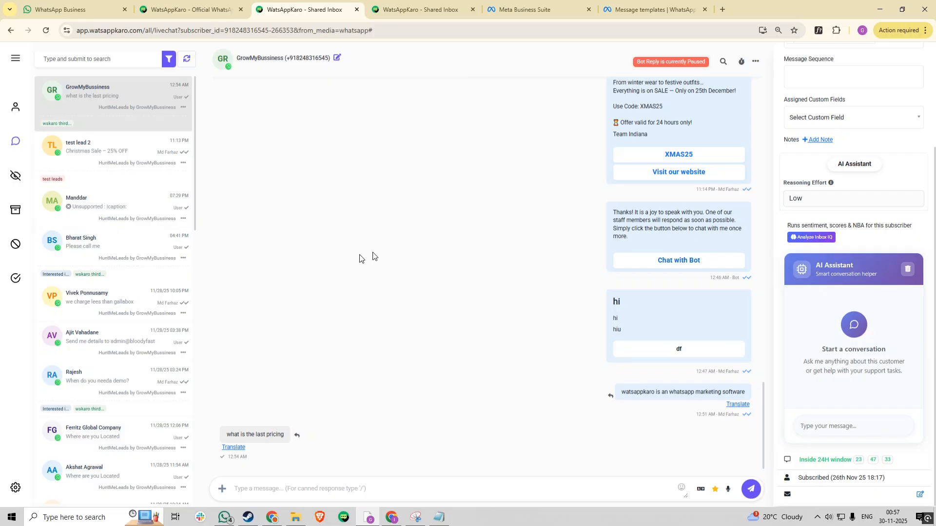
scroll(837, 228, up, 3)
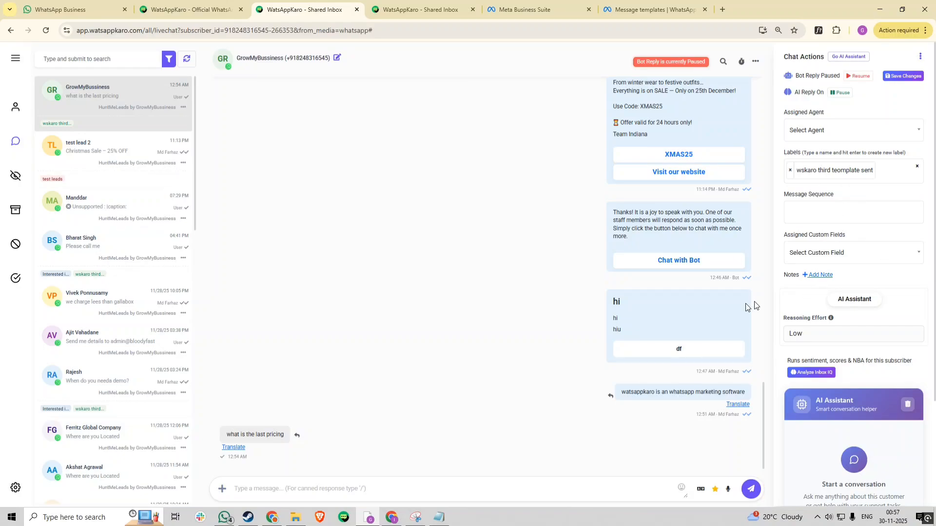
scroll(632, 355, up, 7)
scroll(631, 355, down, 7)
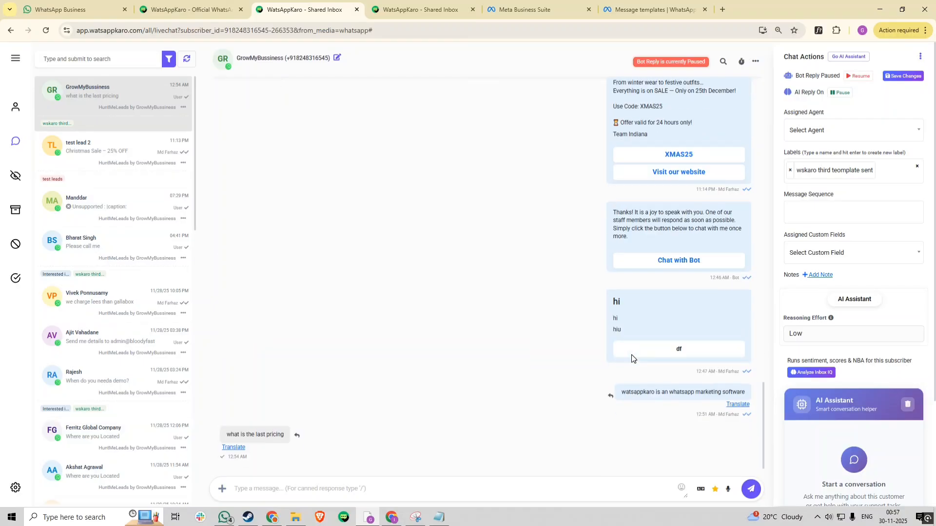